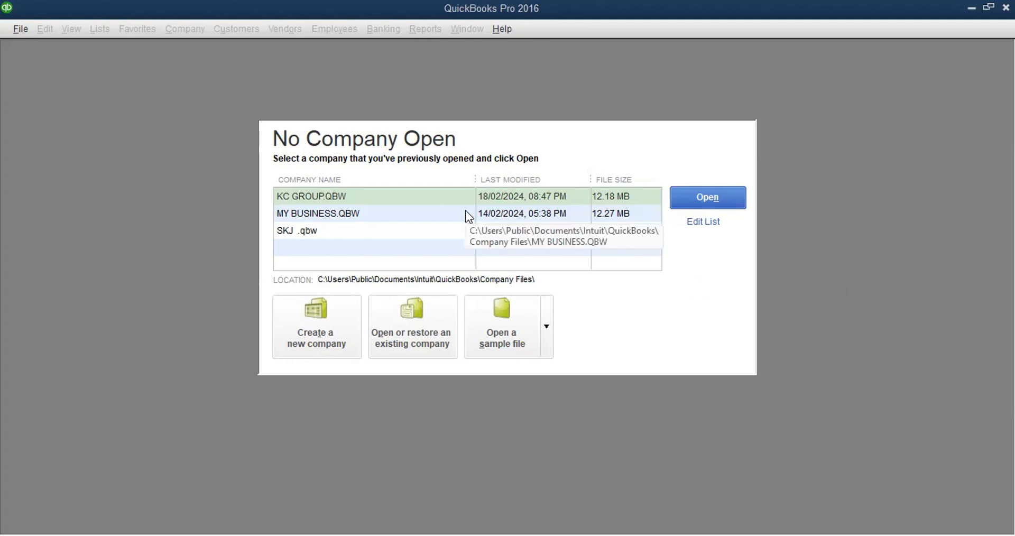
# Step: Open the KC GROUP.QBW company file from the No Company Open window
pyautogui.click(324, 194)
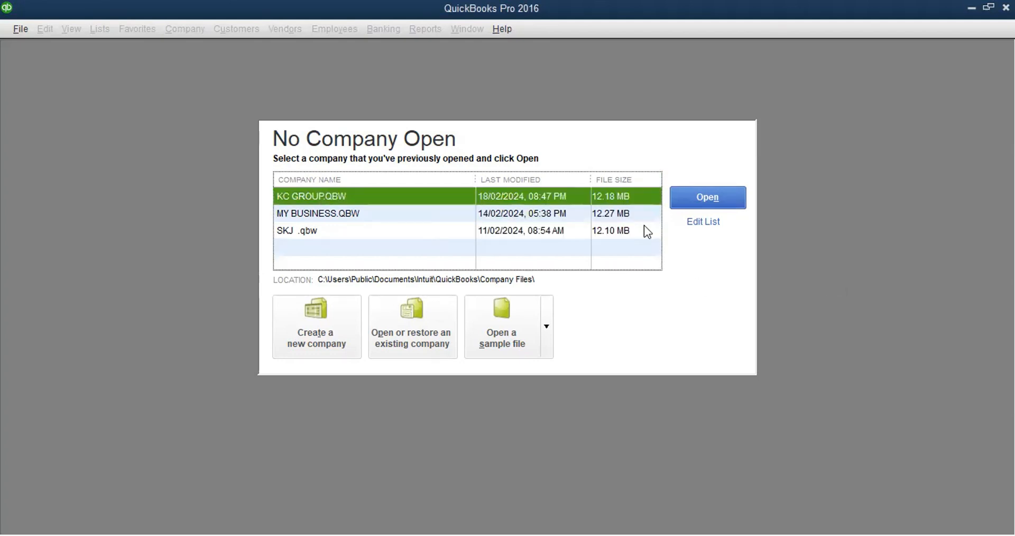
pyautogui.click(689, 198)
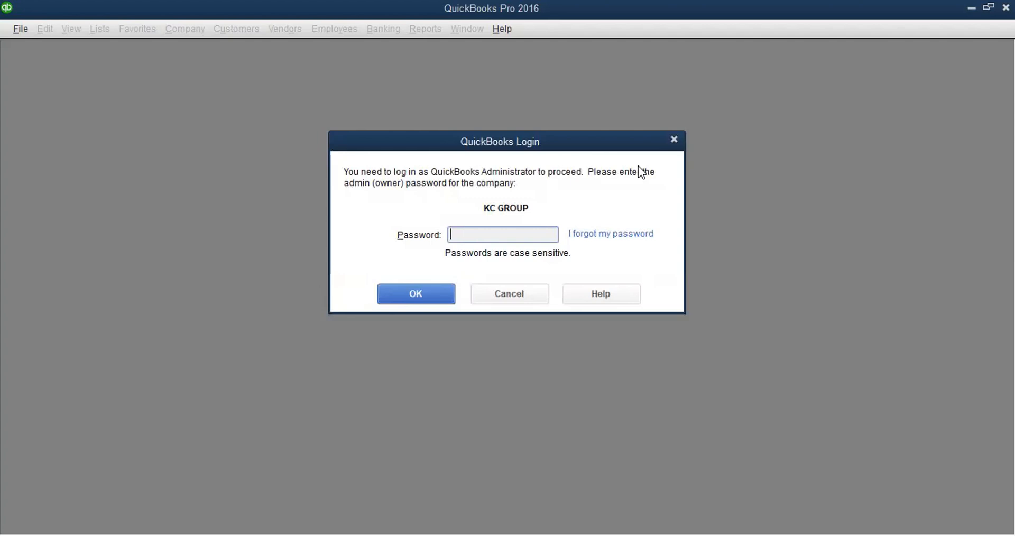
# Step: Enter the admin password in the QuickBooks Login dialog to log in to KC GROUP
pyautogui.write('*')
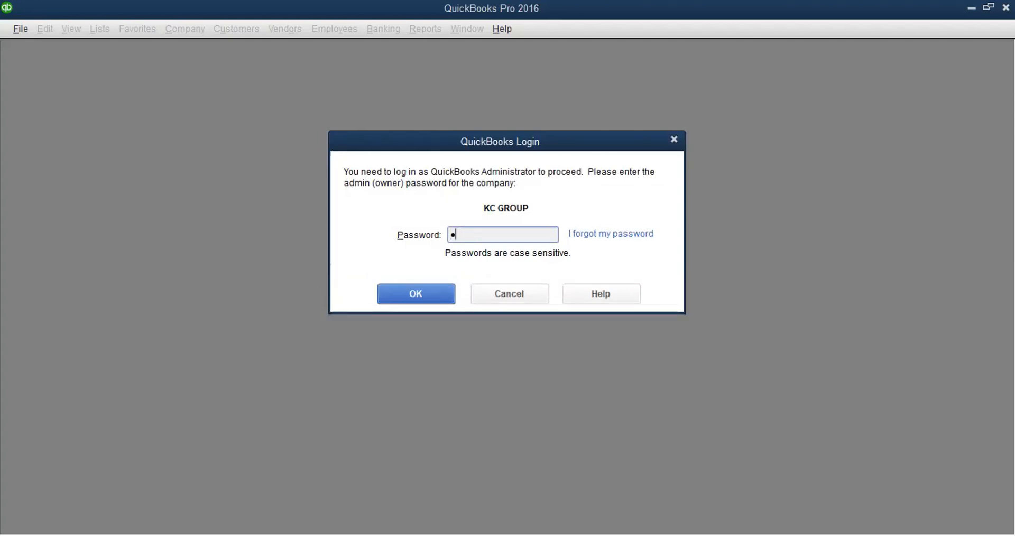
pyautogui.write('****')
pyautogui.click(420, 294)
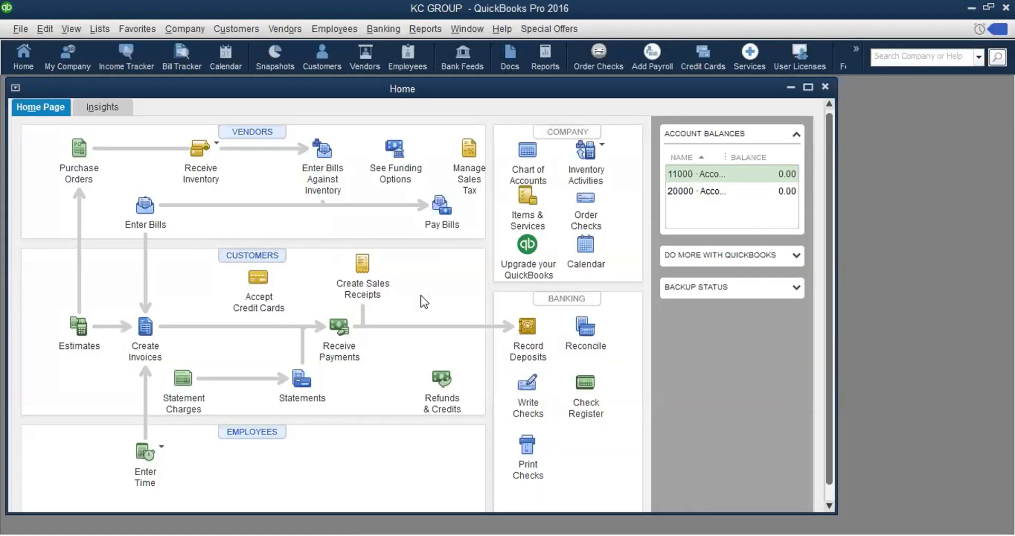
# Step: Maximize the KC GROUP Home page to fill the workspace
pyautogui.click(809, 88)
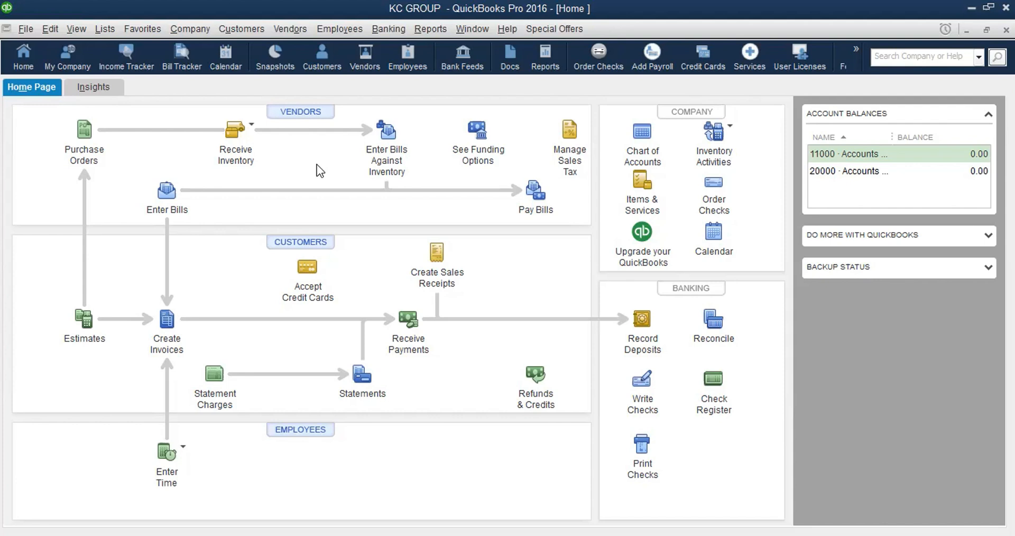
# Step: Show the Set Up Users and Passwords submenu under the Company menu
pyautogui.click(189, 29)
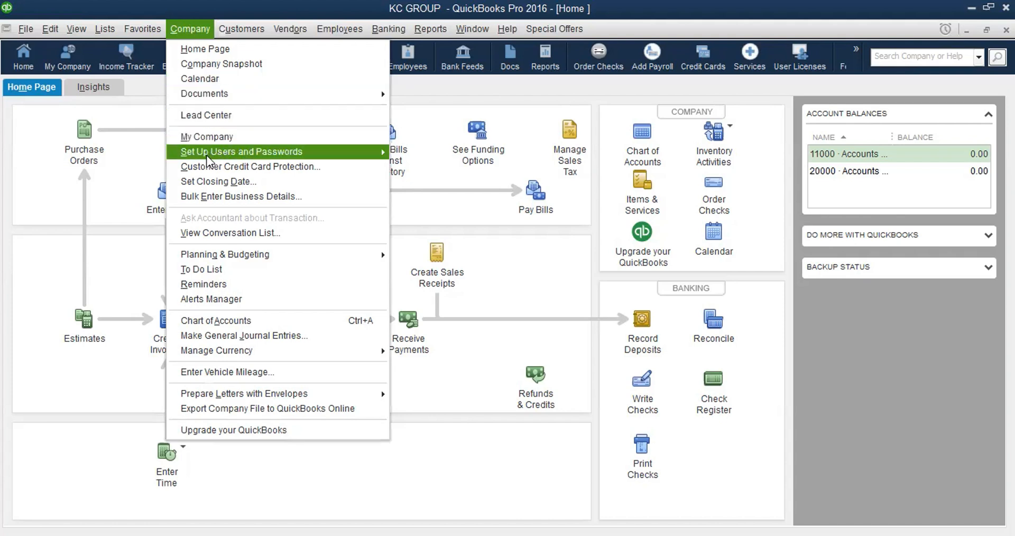
pyautogui.moveTo(206, 153)
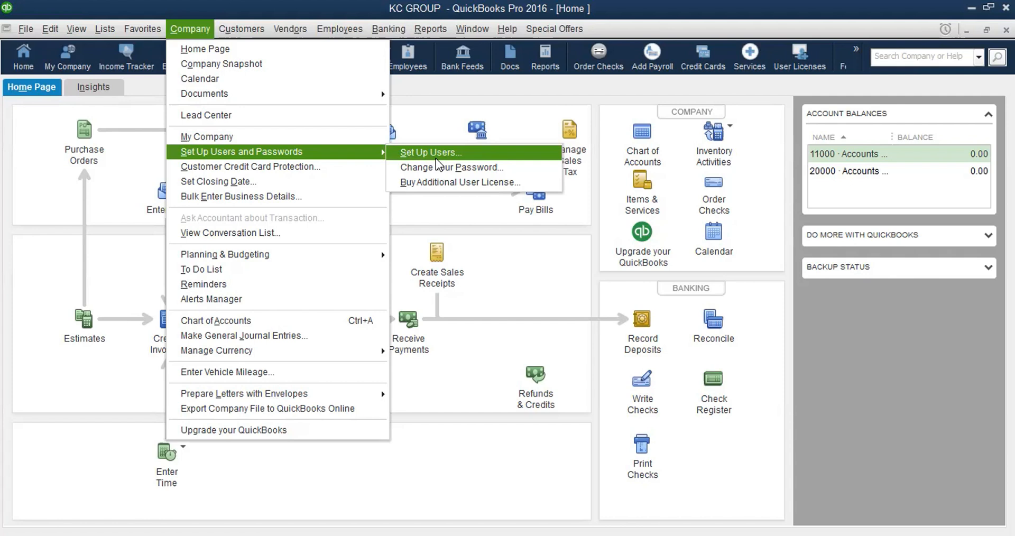
# Step: Choose Set Up Users, turn off Caps Lock, and enter the admin password
pyautogui.click(435, 158)
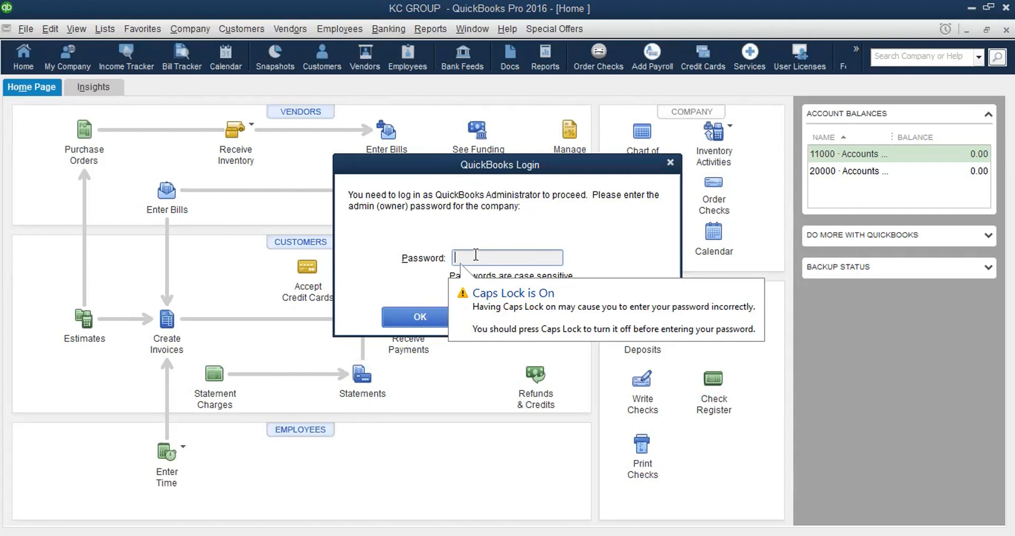
pyautogui.press('capslock')
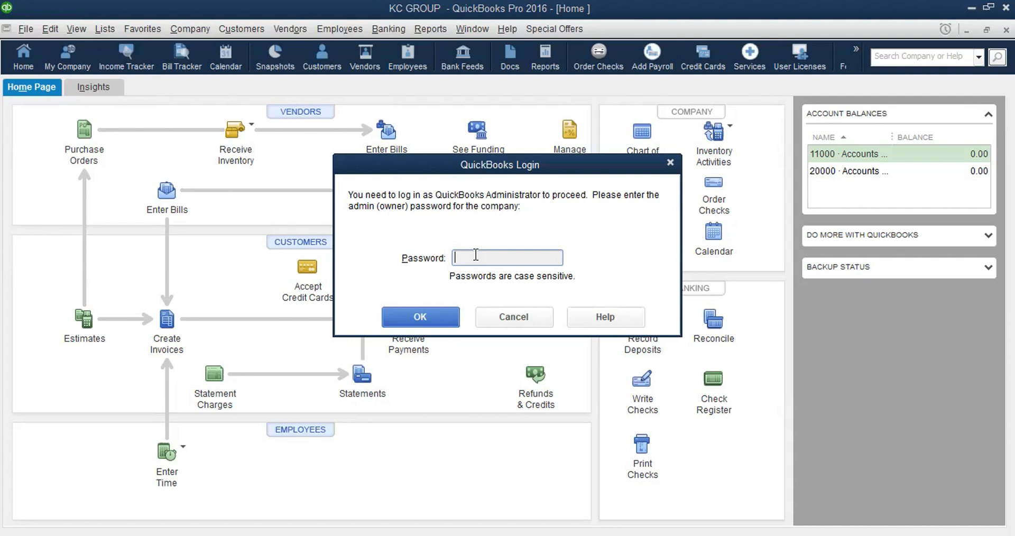
pyautogui.write('•••••')
# Step: Confirm the admin login to open the User List showing only Admin
pyautogui.click(427, 317)
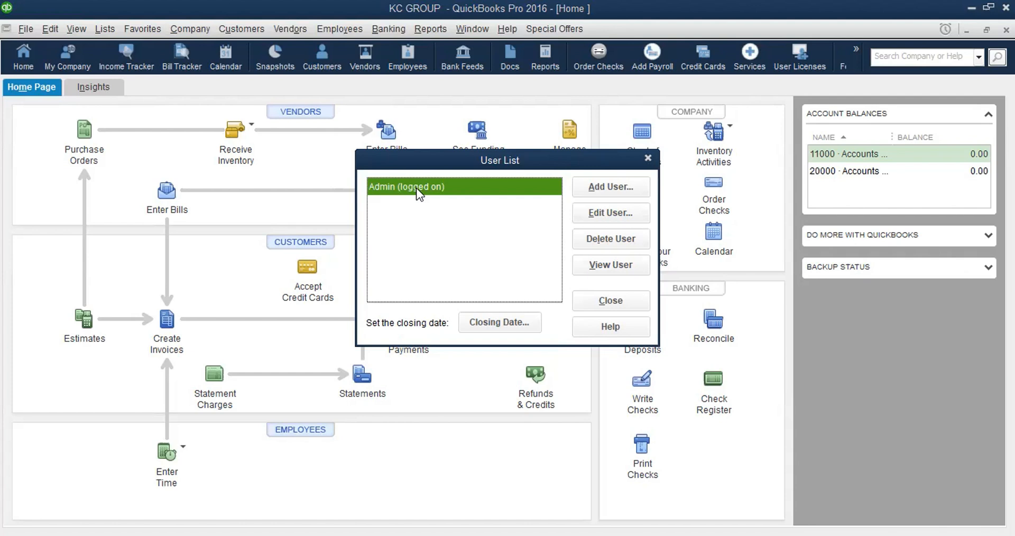
# Step: Add a new user named IVAN, entering and confirming his password
pyautogui.click(613, 187)
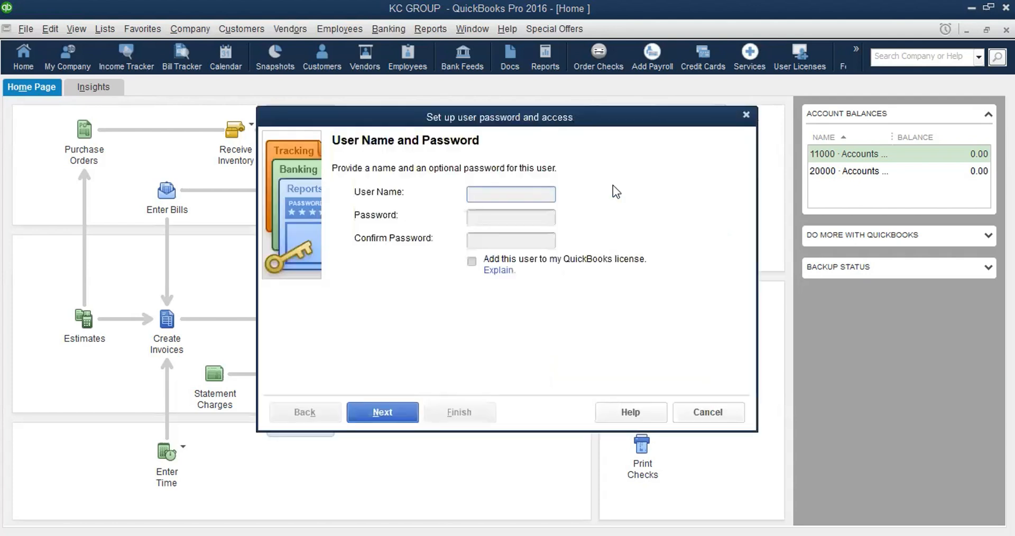
pyautogui.click(709, 414)
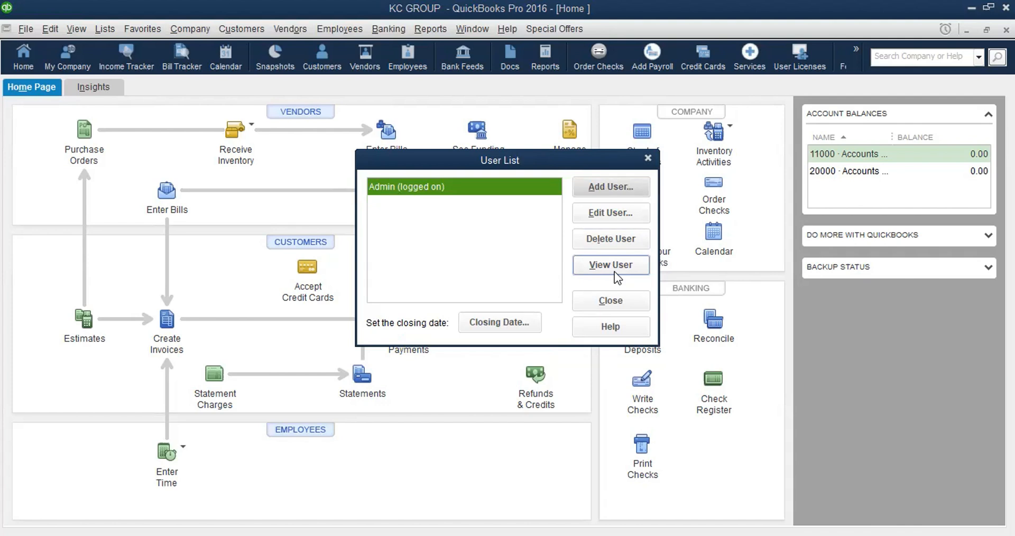
pyautogui.click(612, 187)
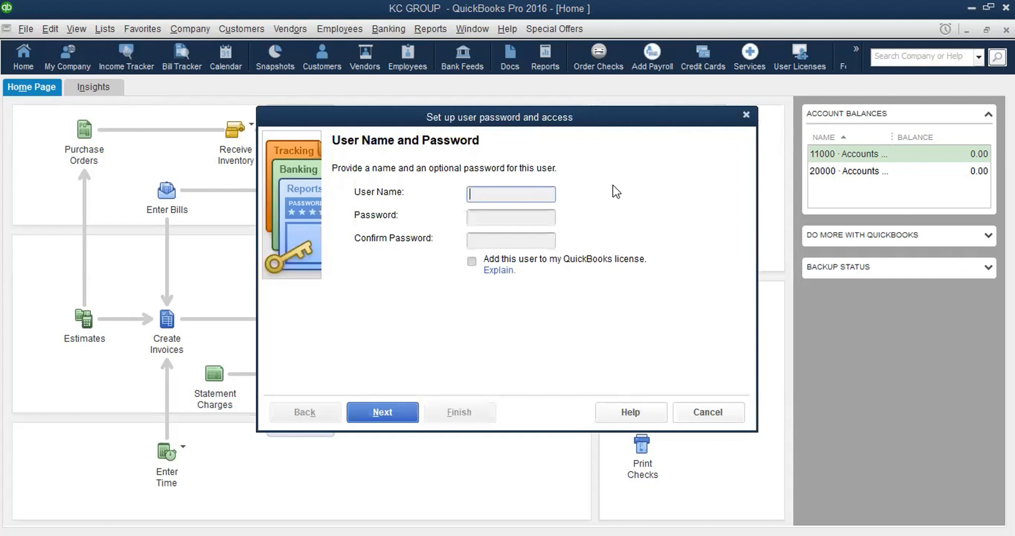
pyautogui.write('IVAN')
pyautogui.click(498, 214)
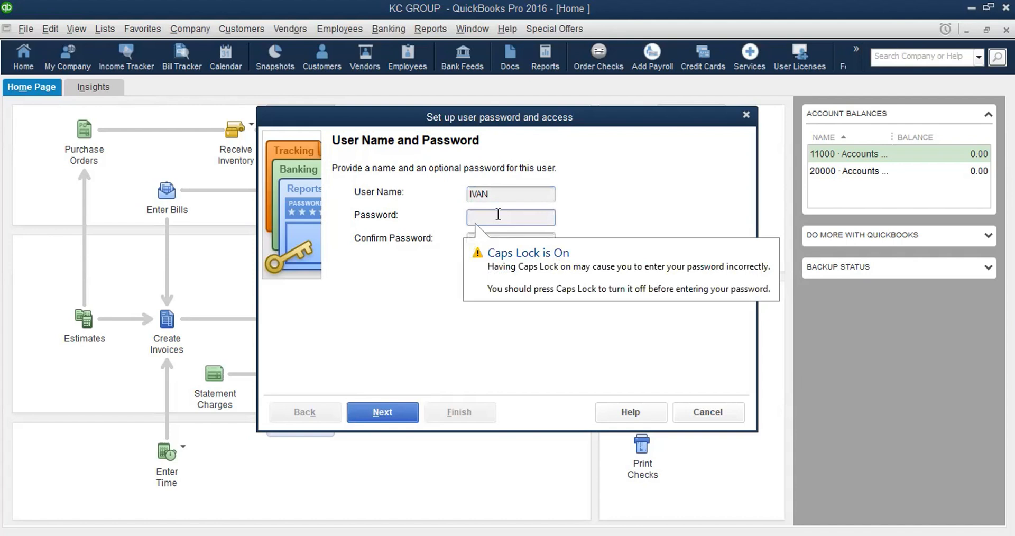
pyautogui.write('•••••')
pyautogui.click(486, 236)
pyautogui.write('•••')
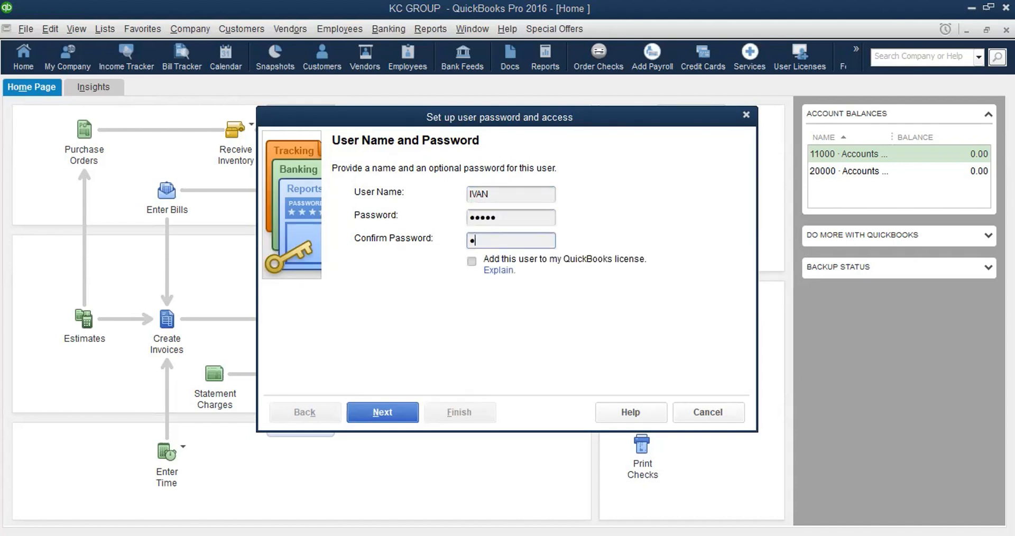
pyautogui.write('••')
# Step: Advance to IVAN's access page with 'Selected areas of QuickBooks' chosen
pyautogui.click(376, 412)
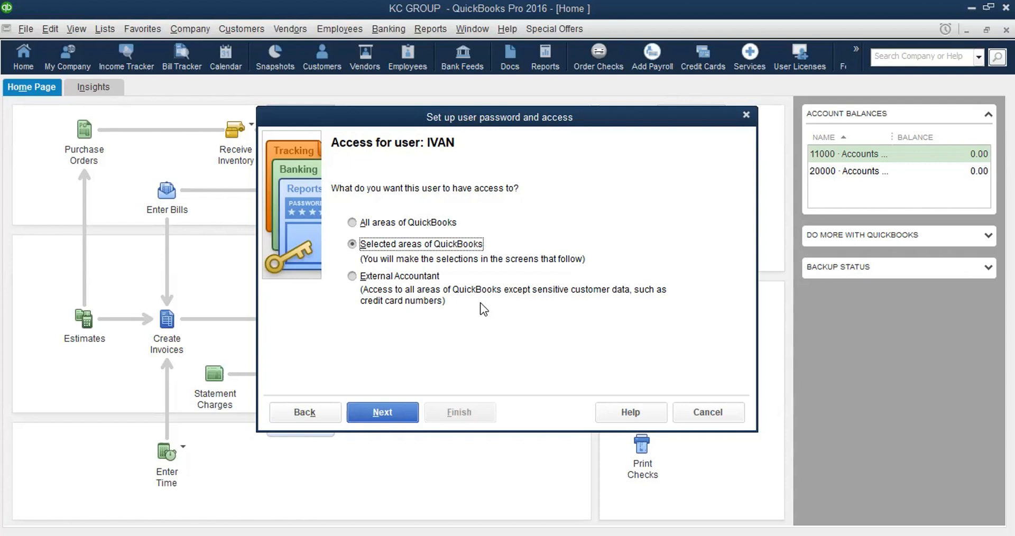
# Step: Leave Sales at No Access and give IVAN Full Access to Purchases and Accounts Payable
pyautogui.click(381, 411)
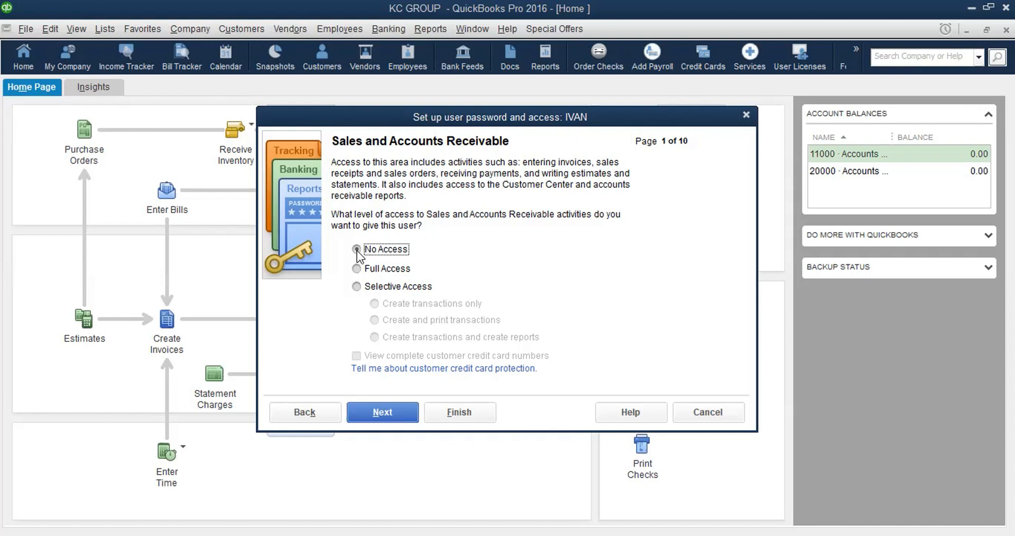
pyautogui.click(383, 414)
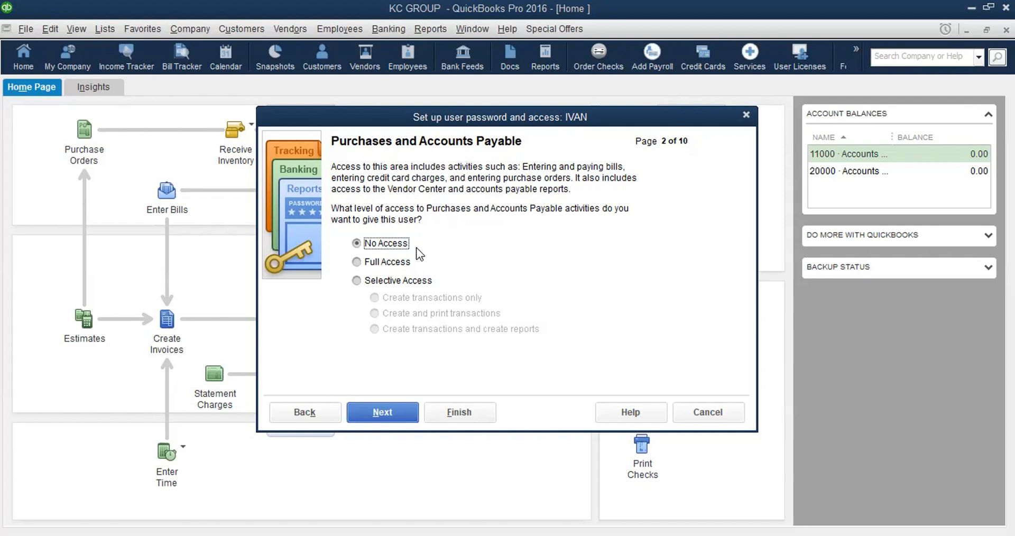
pyautogui.click(357, 261)
# Step: Keep No Access for Checking and Credit Cards, Inventory and Time Tracking, reaching Payroll and Employees
pyautogui.click(356, 261)
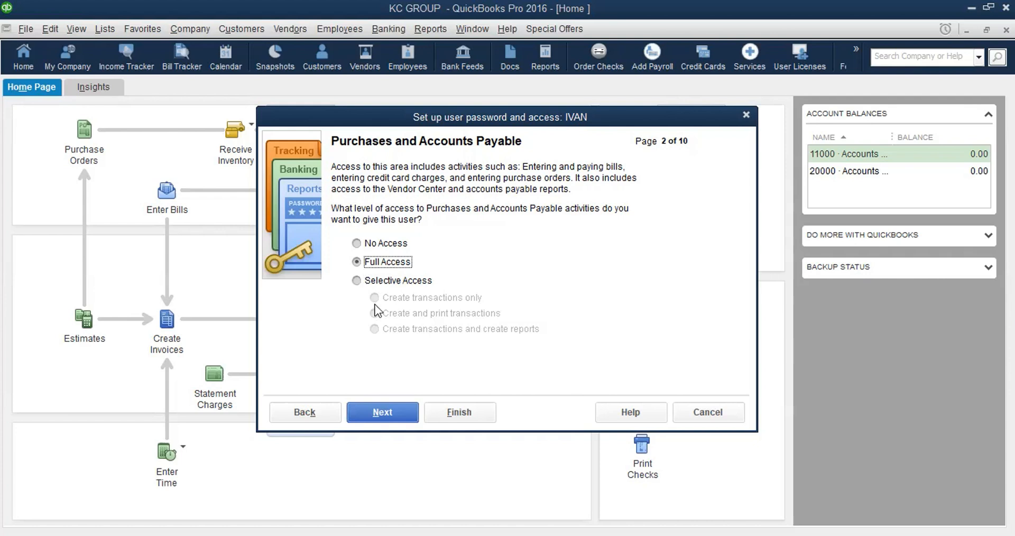
pyautogui.click(383, 416)
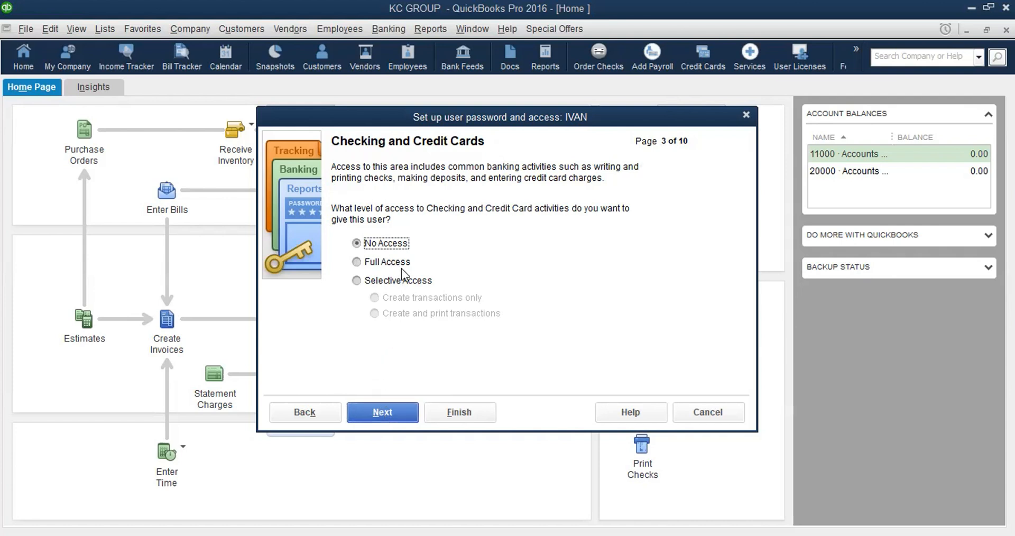
pyautogui.click(385, 413)
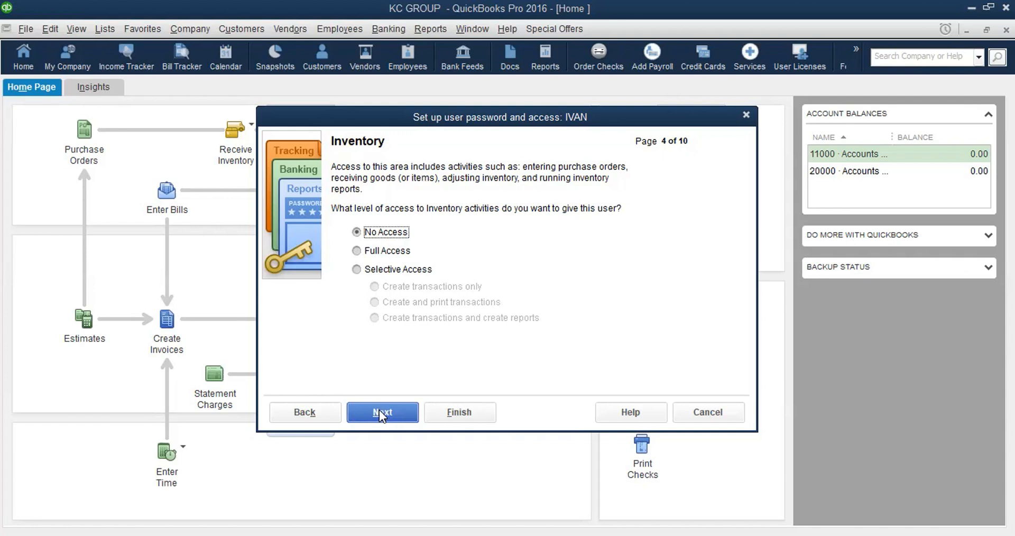
pyautogui.click(382, 413)
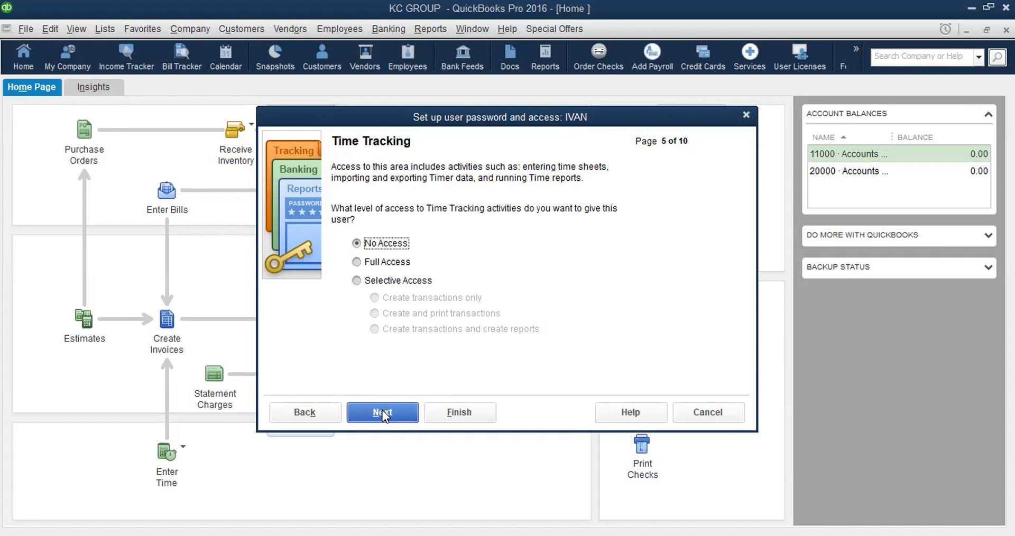
pyautogui.click(382, 413)
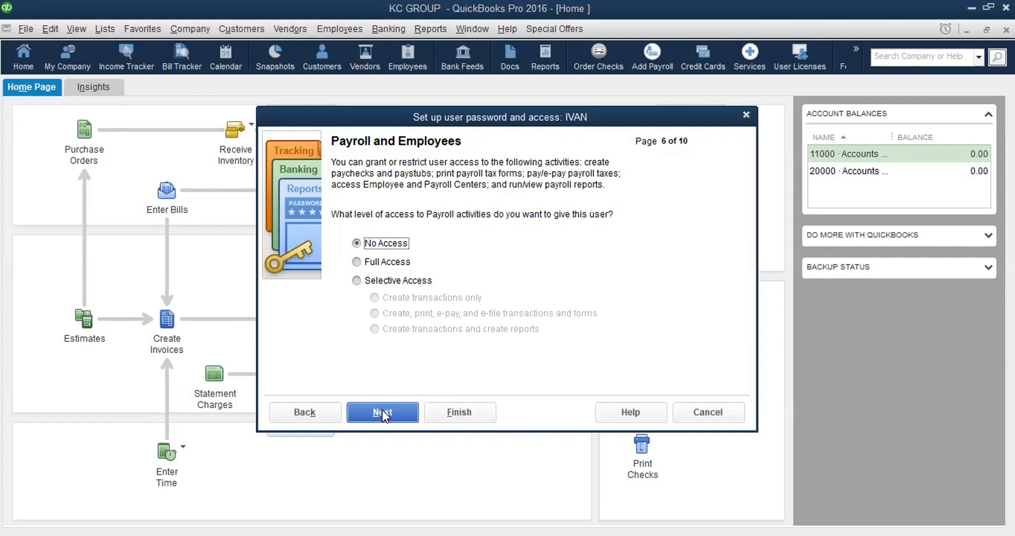
# Step: Pass the payroll and sensitive accounting pages (6 and 7) with No Access, reaching page 8
pyautogui.click(382, 414)
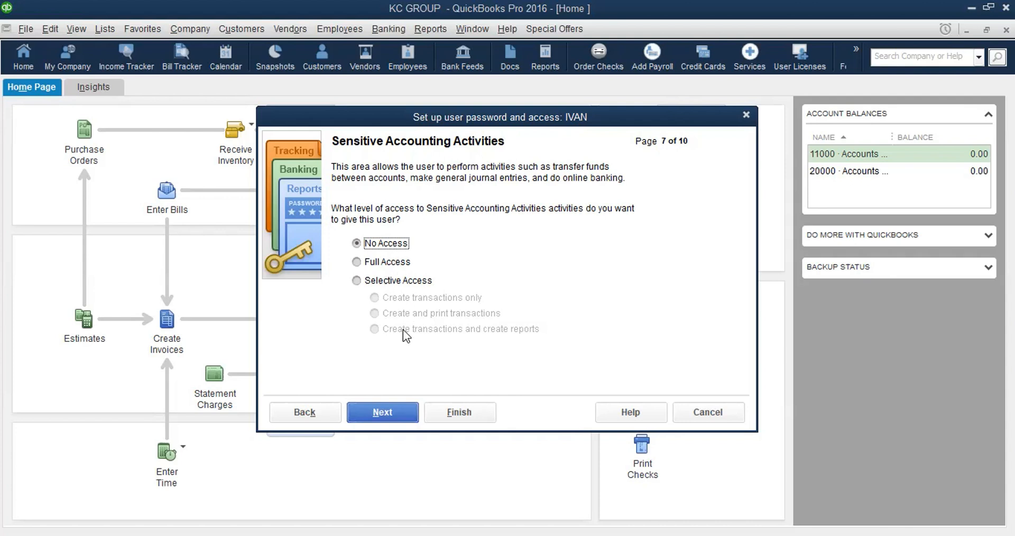
pyautogui.click(387, 410)
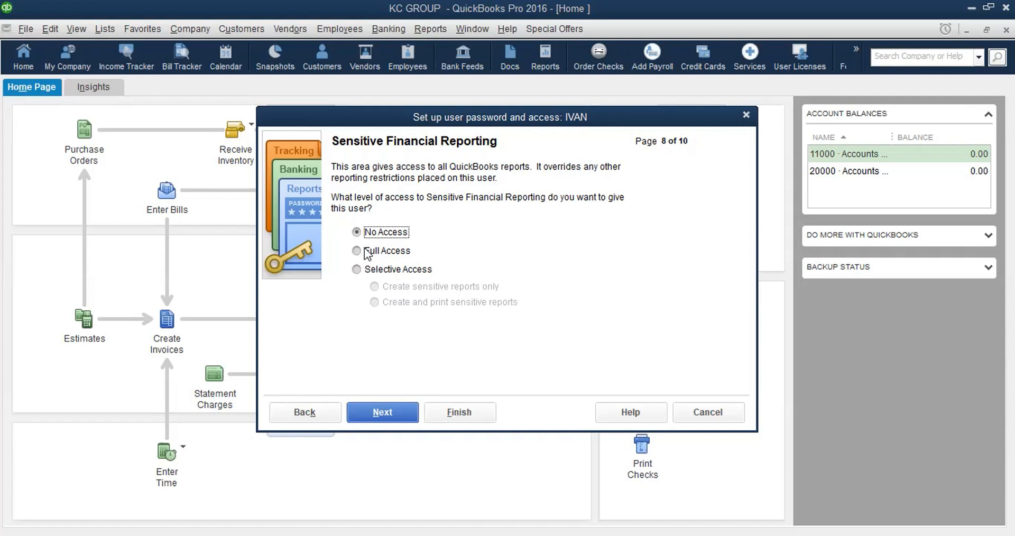
# Step: Leave sensitive reporting at No Access, accept the change-transaction settings, review IVAN's summary and finish
pyautogui.click(384, 413)
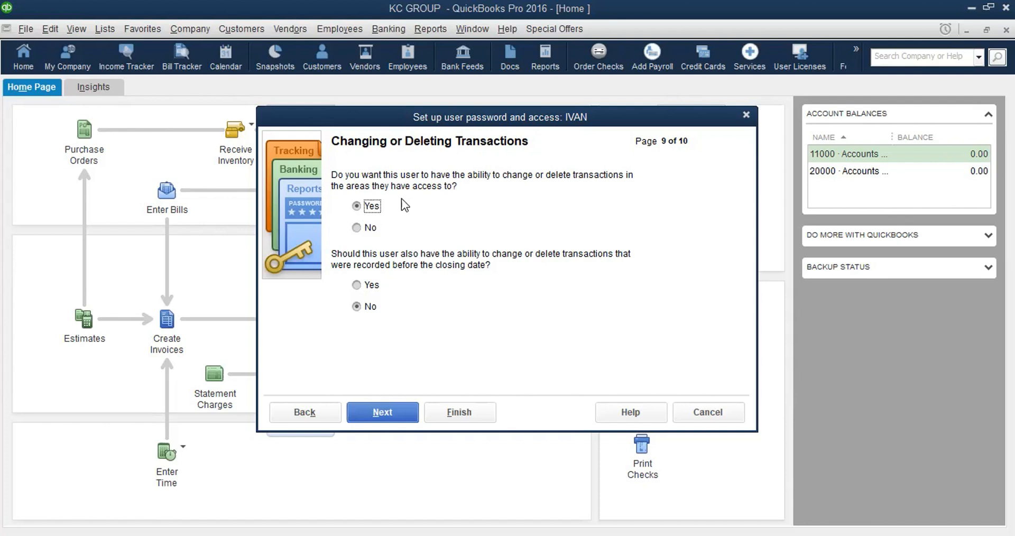
pyautogui.click(388, 412)
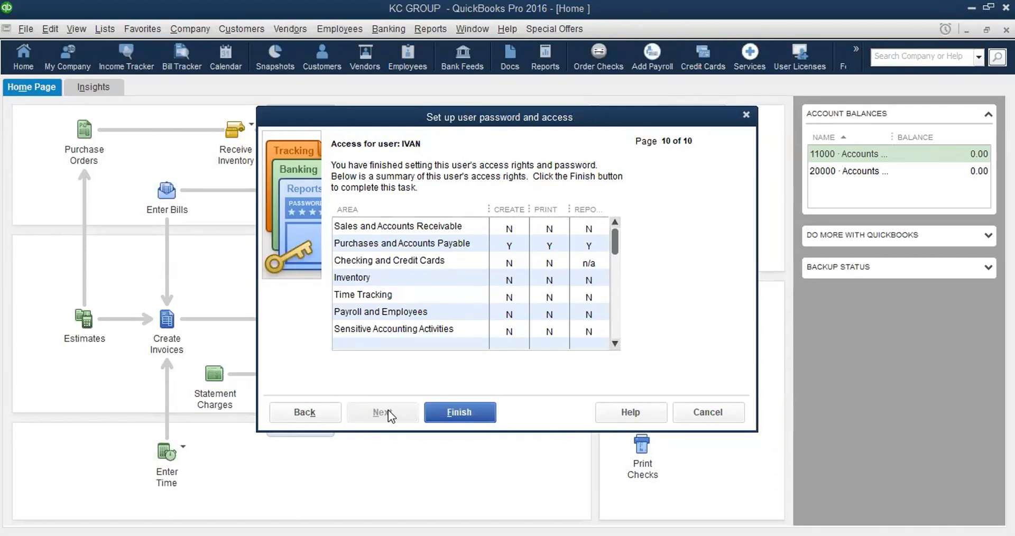
pyautogui.click(453, 414)
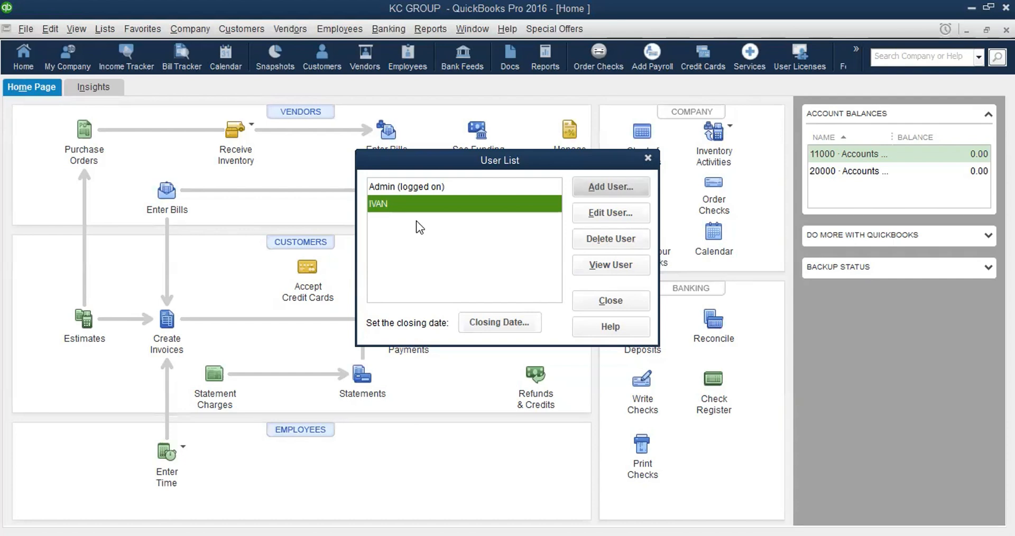
pyautogui.click(474, 200)
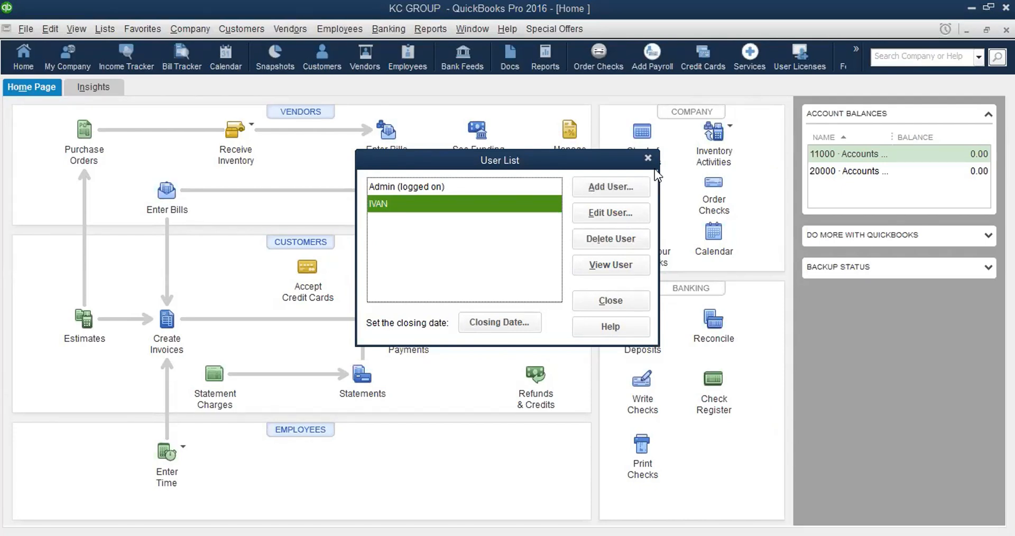
# Step: Close the User List, then close KC GROUP with File > Close Company/Logoff
pyautogui.click(618, 303)
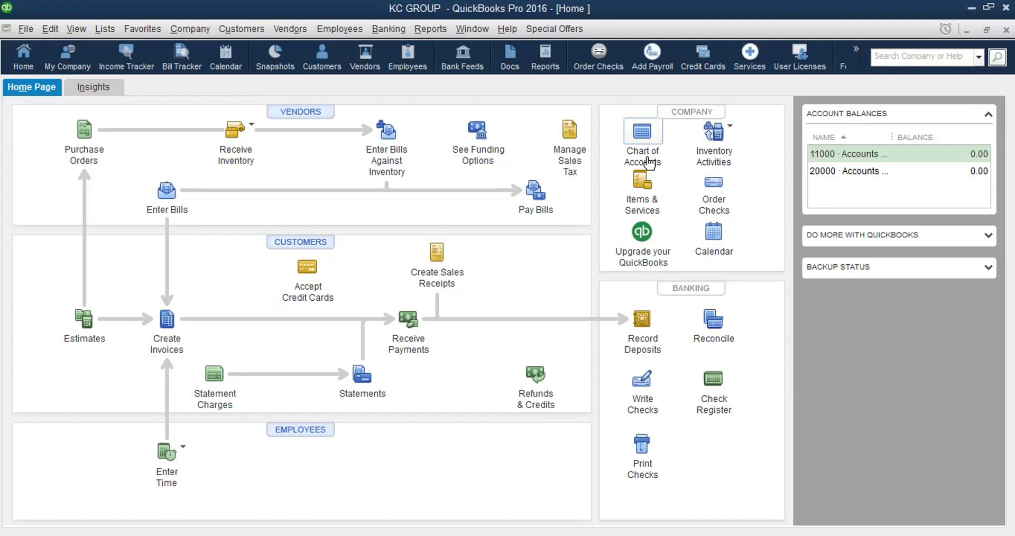
pyautogui.click(24, 33)
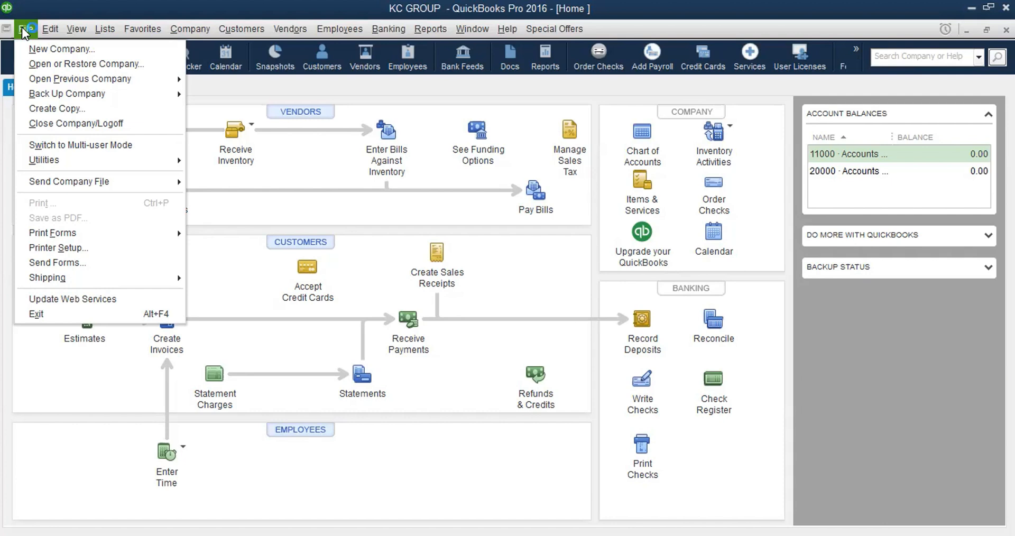
pyautogui.click(87, 129)
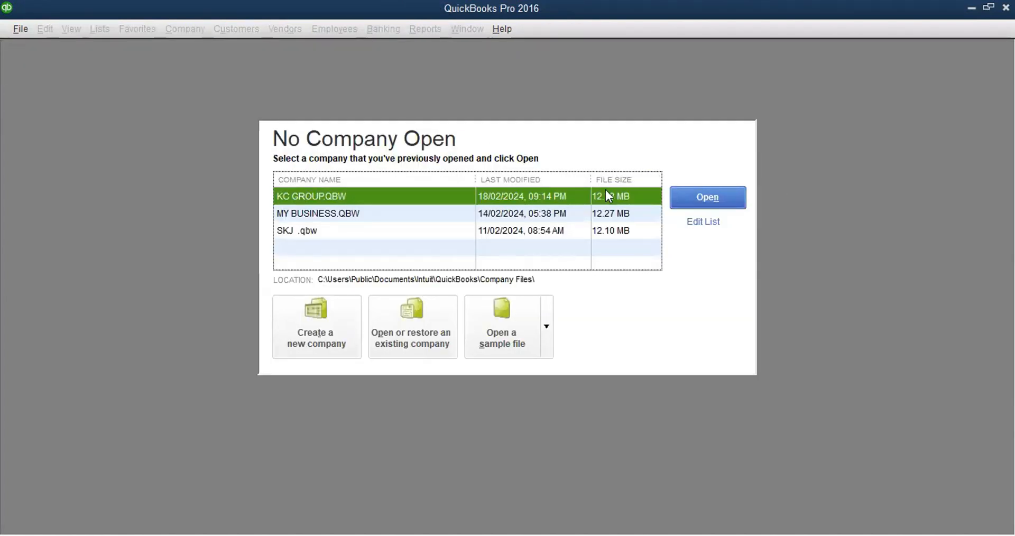
# Step: Open KC GROUP.QBW, cancel the first login prompt, then open the file again
pyautogui.click(702, 198)
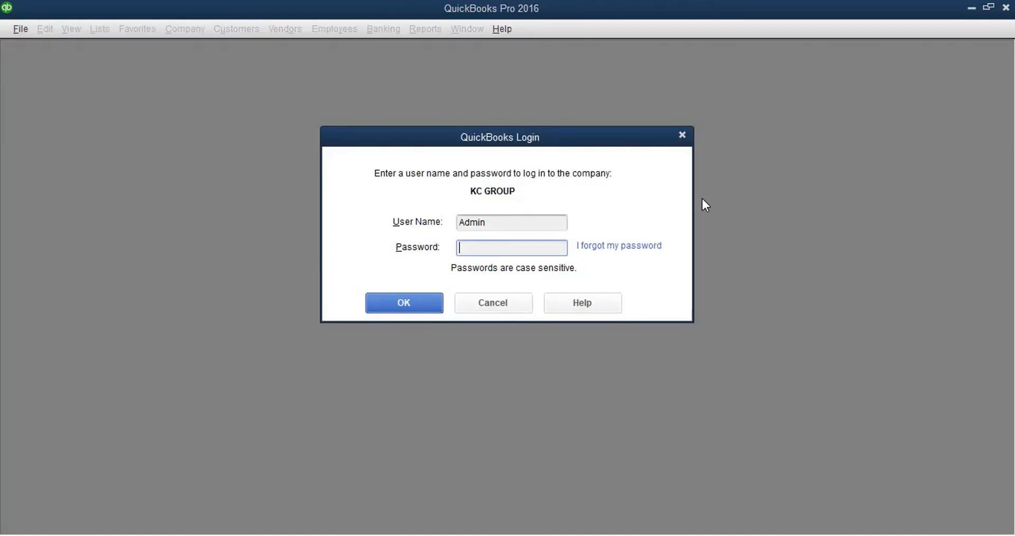
pyautogui.click(499, 305)
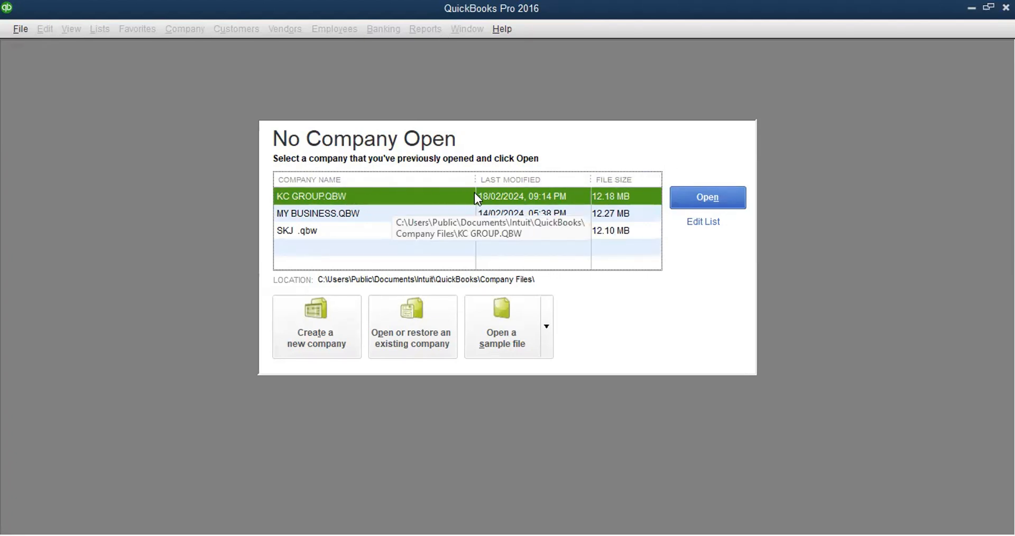
pyautogui.click(714, 194)
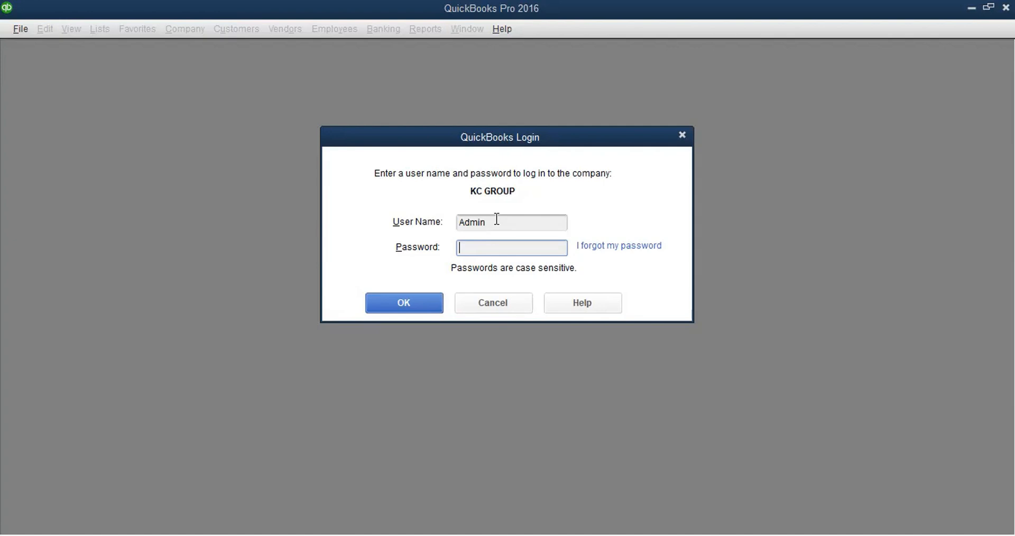
# Step: Replace Admin with IVAN as the login user name, enter the password, and submit the login
pyautogui.click(487, 222)
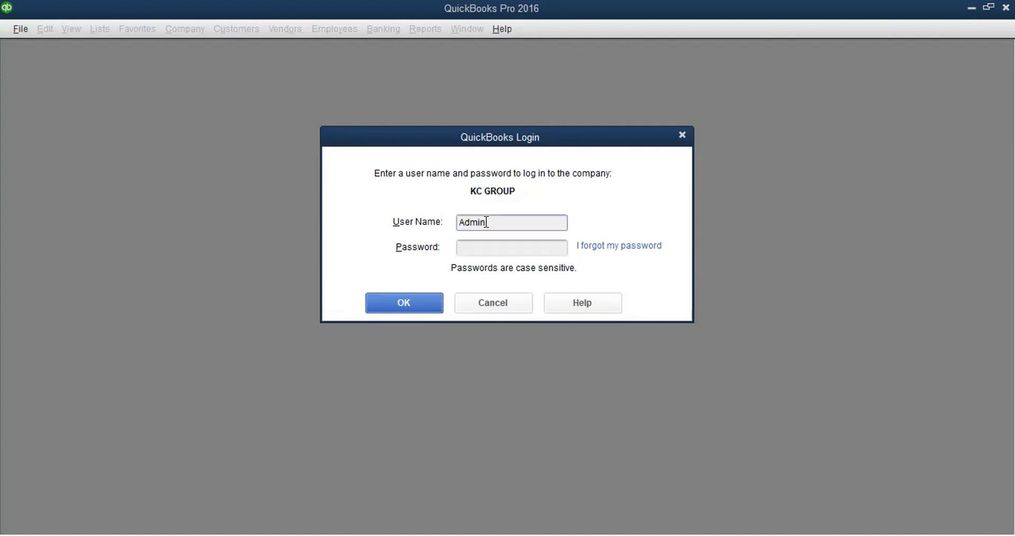
pyautogui.press('BackSpace')
pyautogui.press('BackSpace')
pyautogui.press('BackSpace')
pyautogui.press('BackSpace')
pyautogui.press('BackSpace')
pyautogui.write('IVAN')
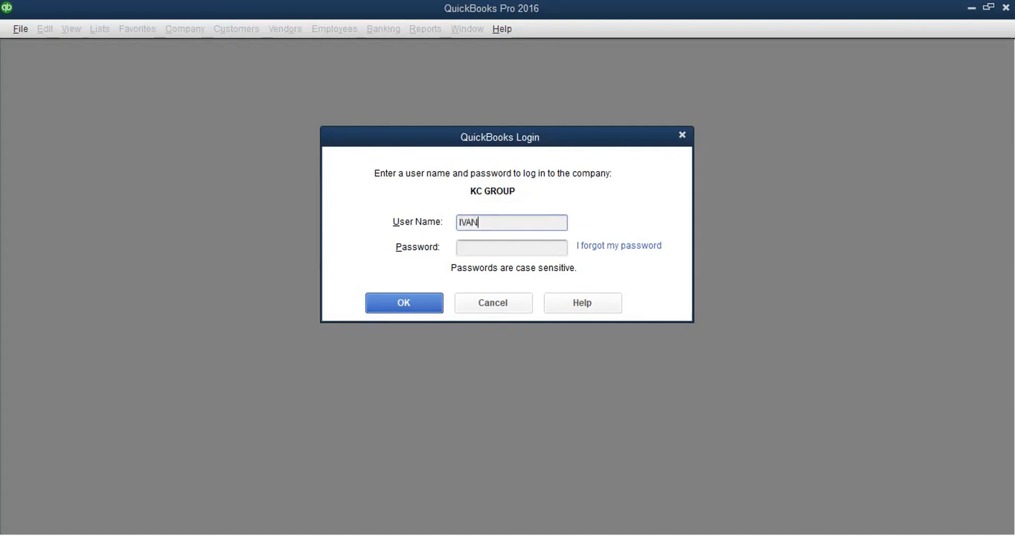
pyautogui.click(477, 251)
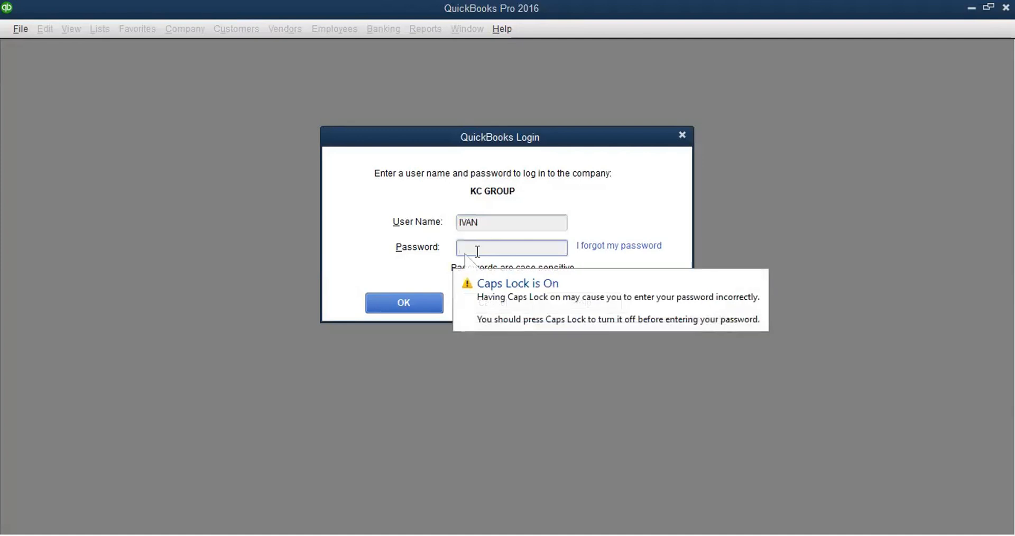
pyautogui.write('12')
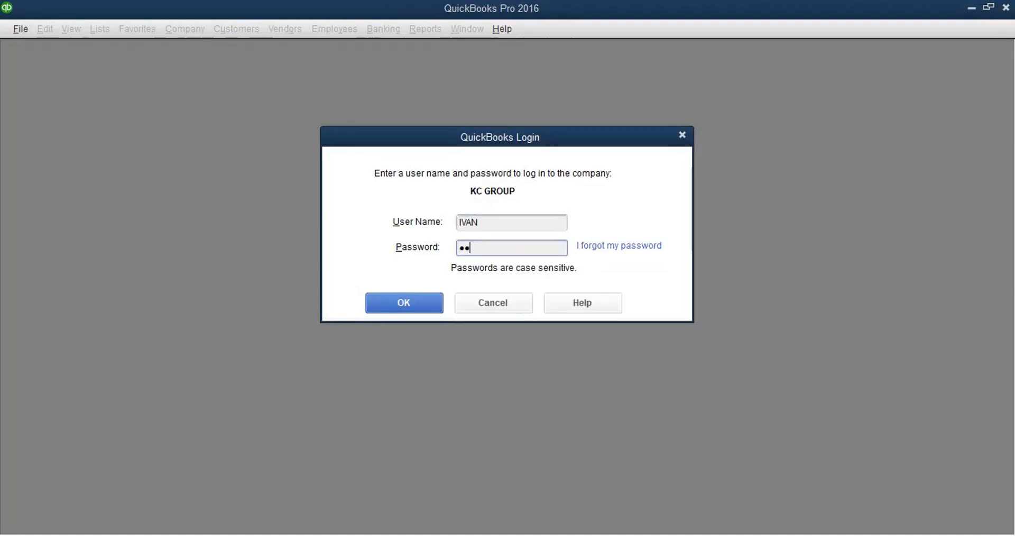
pyautogui.write('345')
pyautogui.press('BackSpace')
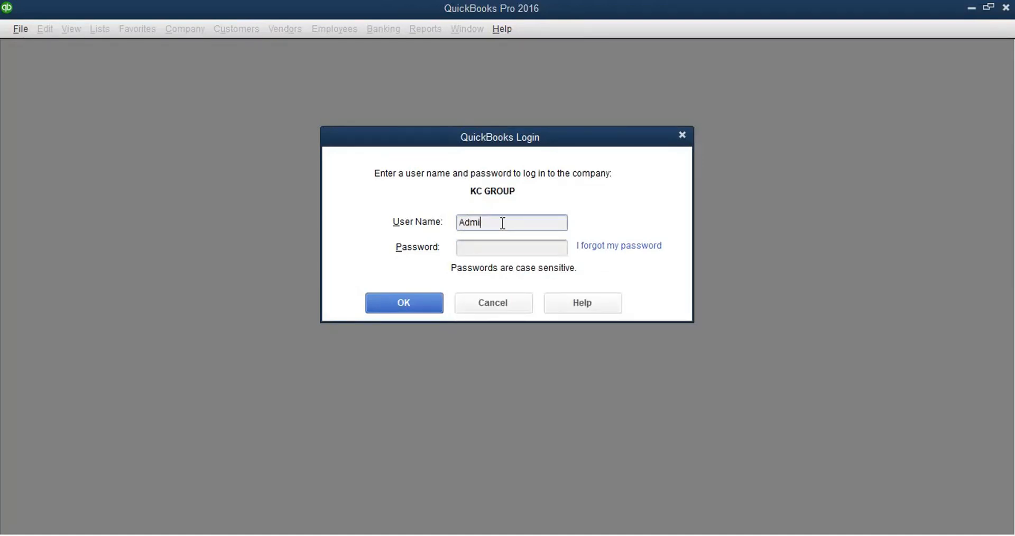
pyautogui.press('BackSpace')
pyautogui.press('BackSpace')
pyautogui.press('BackSpace')
pyautogui.press('BackSpace')
pyautogui.click(410, 298)
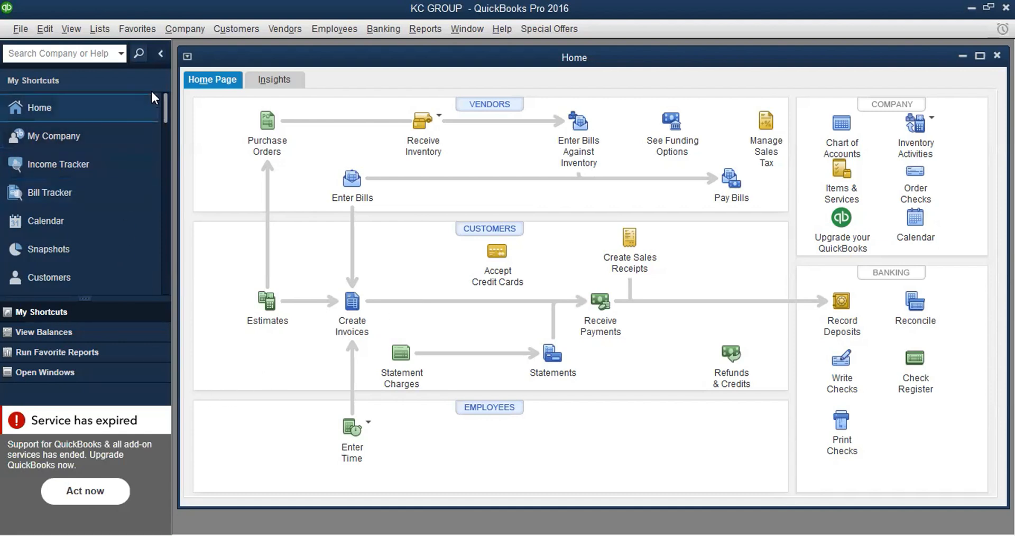
# Step: Switch to the Top Icon Bar, collapse the Do More with QuickBooks panel, and maximize Home
pyautogui.click(66, 24)
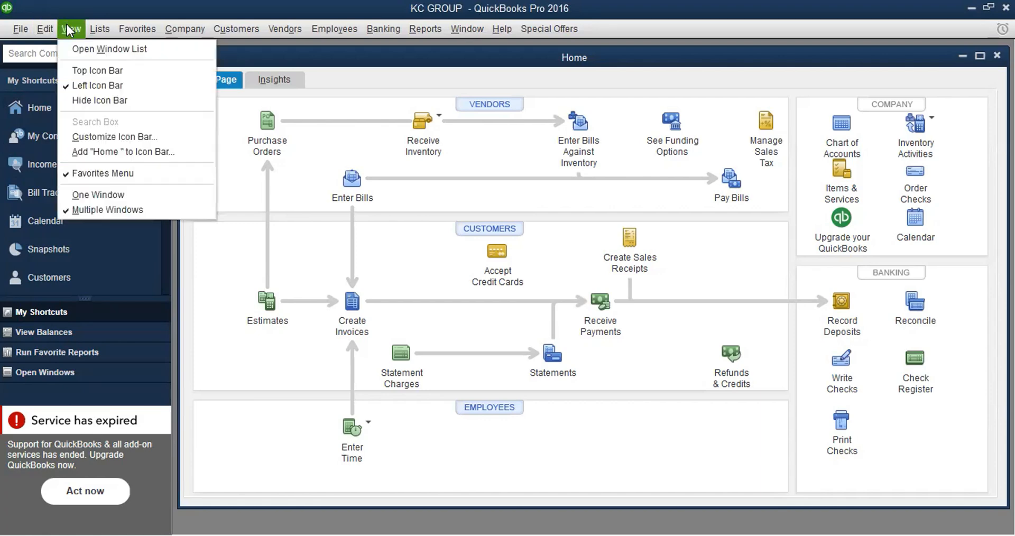
pyautogui.click(75, 74)
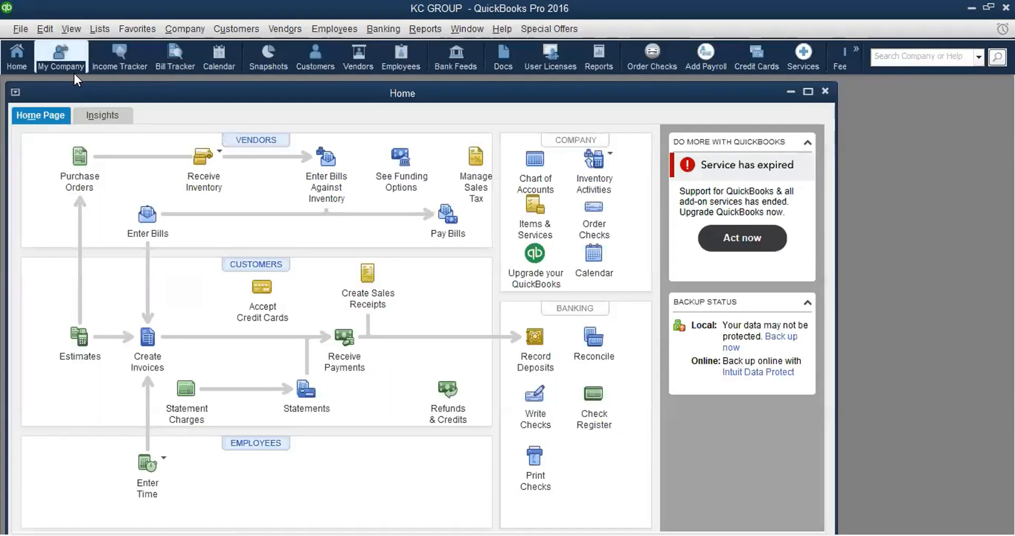
pyautogui.click(807, 143)
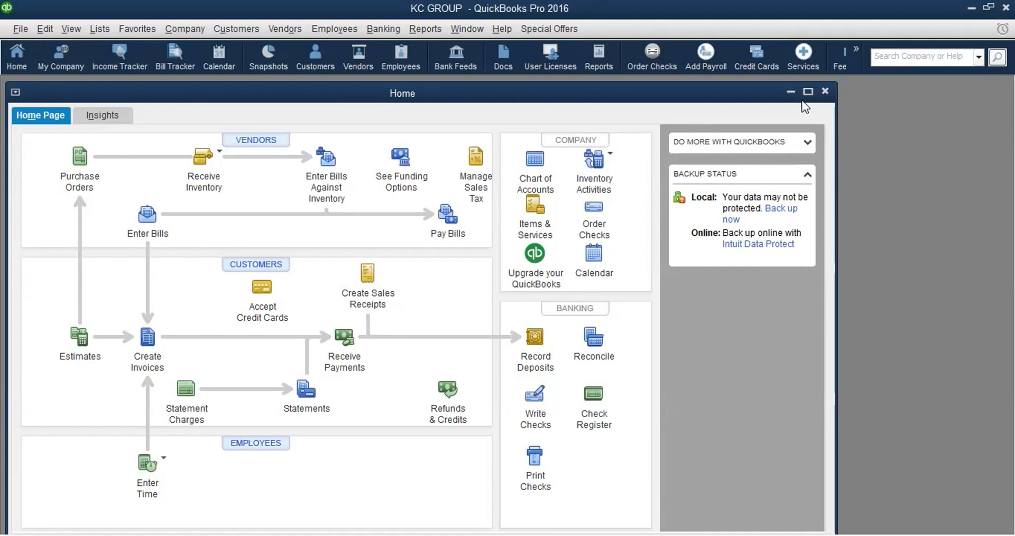
pyautogui.click(806, 94)
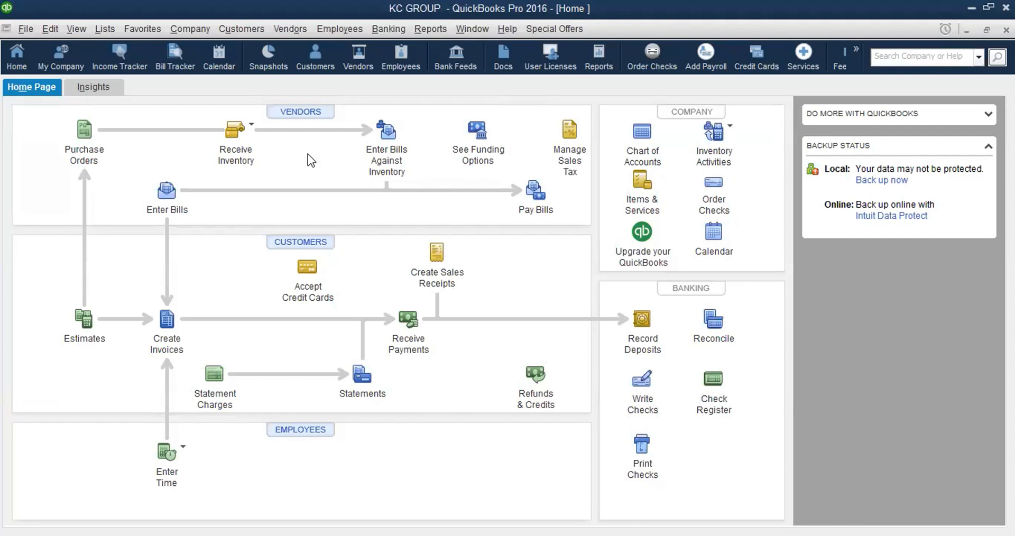
pyautogui.click(295, 248)
pyautogui.click(313, 112)
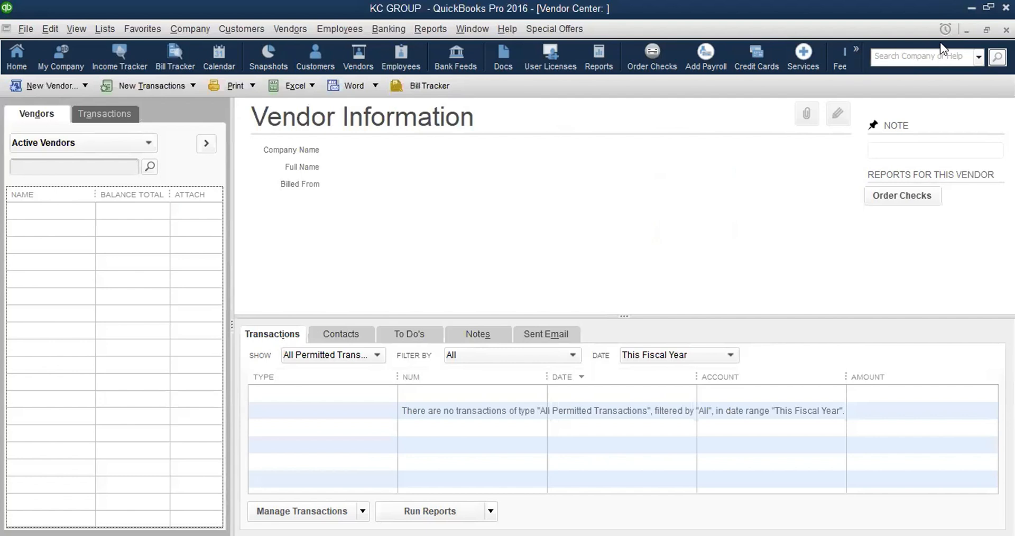
pyautogui.click(1006, 30)
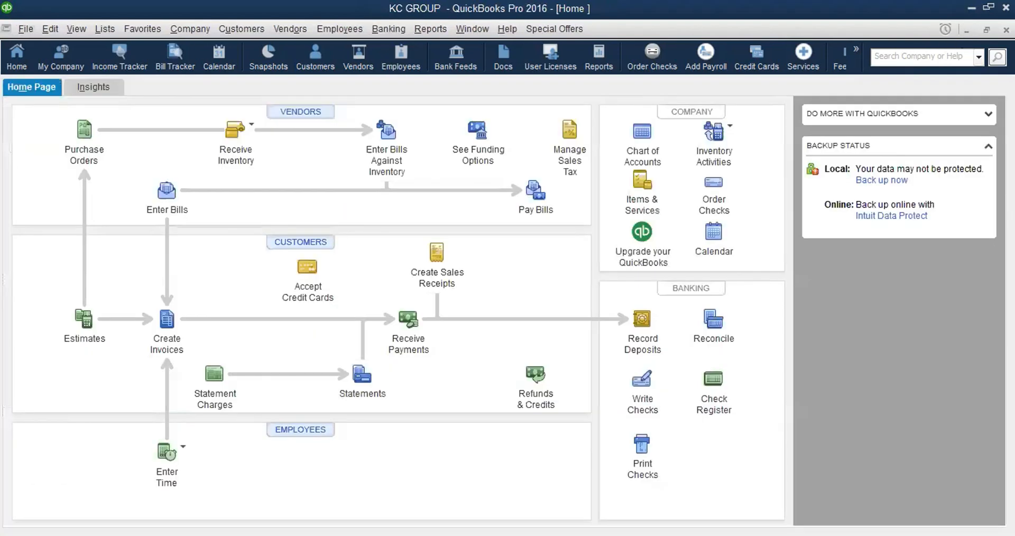
pyautogui.click(165, 321)
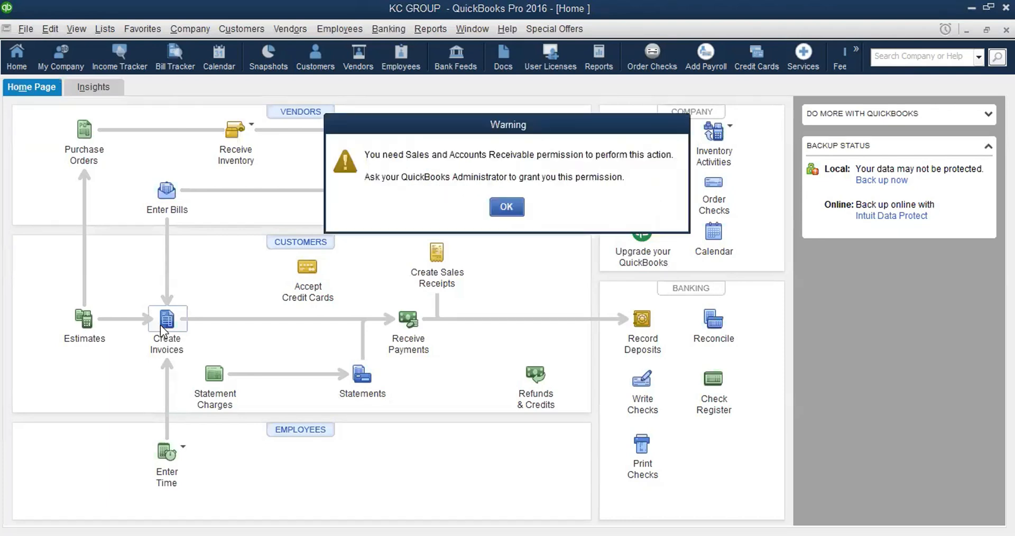
pyautogui.click(507, 207)
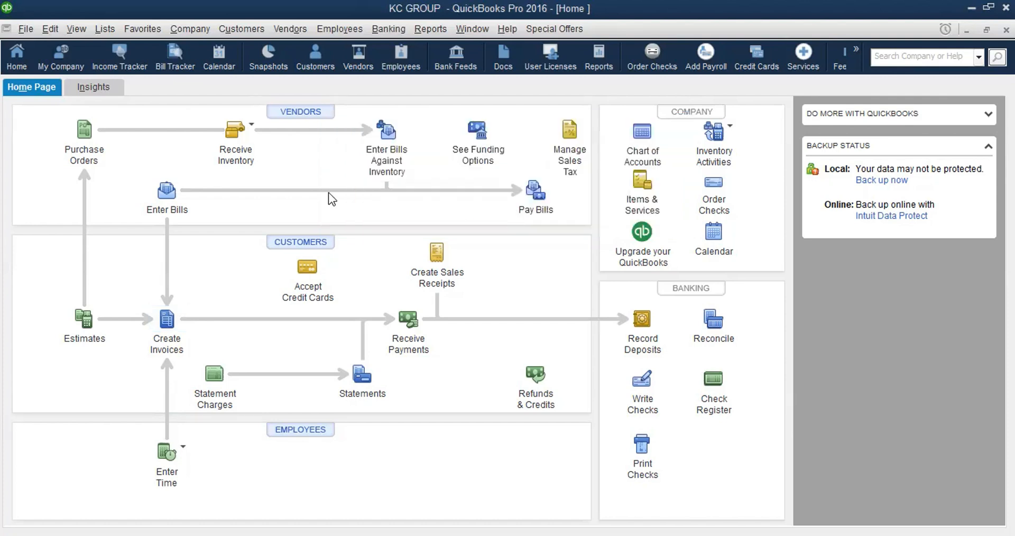
pyautogui.click(297, 110)
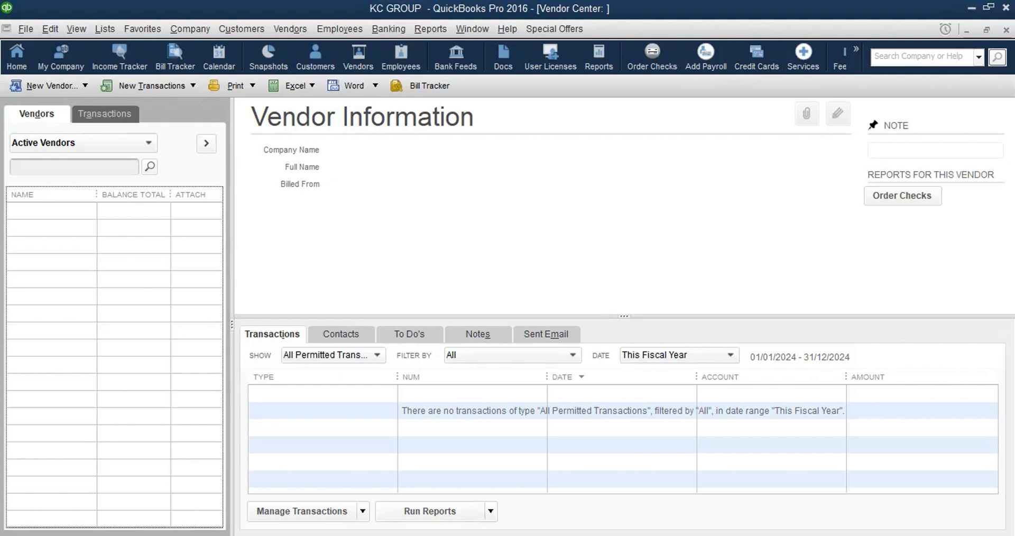
pyautogui.click(1006, 31)
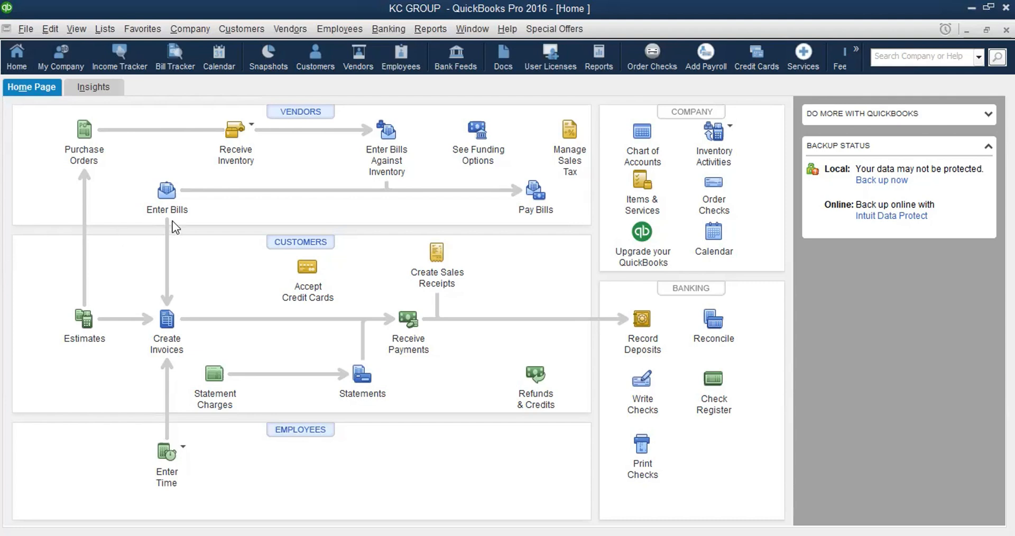
pyautogui.click(167, 204)
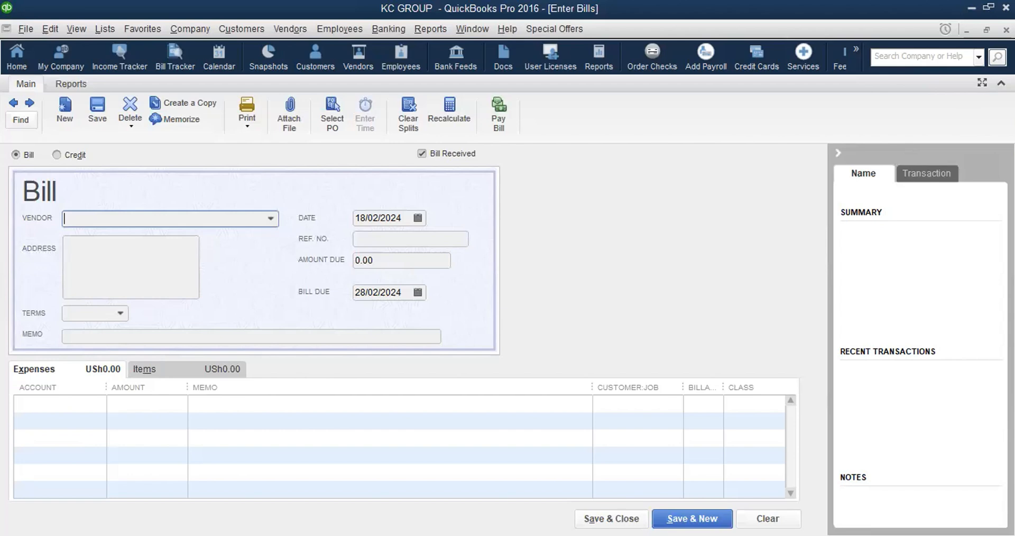
pyautogui.click(1006, 30)
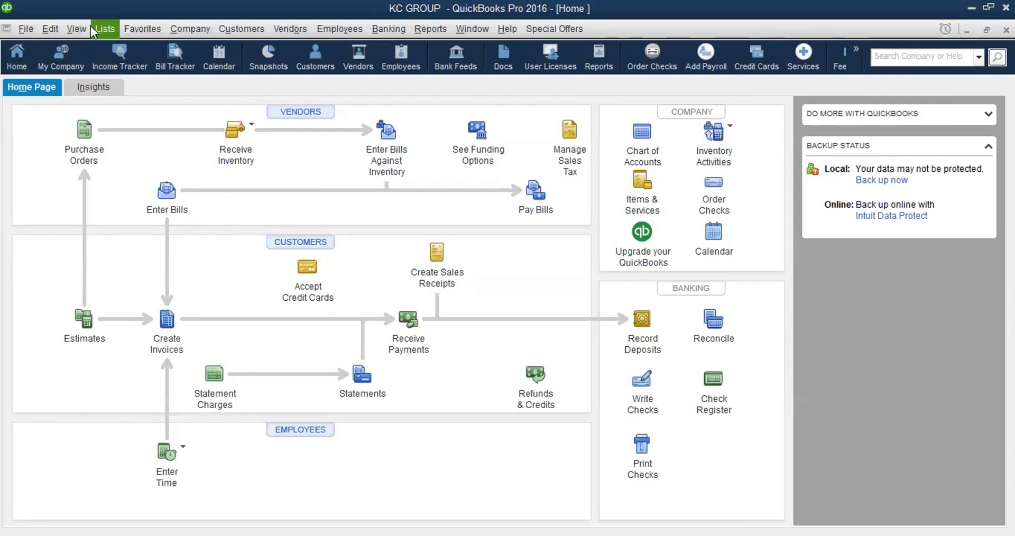
# Step: Choose File > Close Company/Logoff to close KC GROUP
pyautogui.click(25, 29)
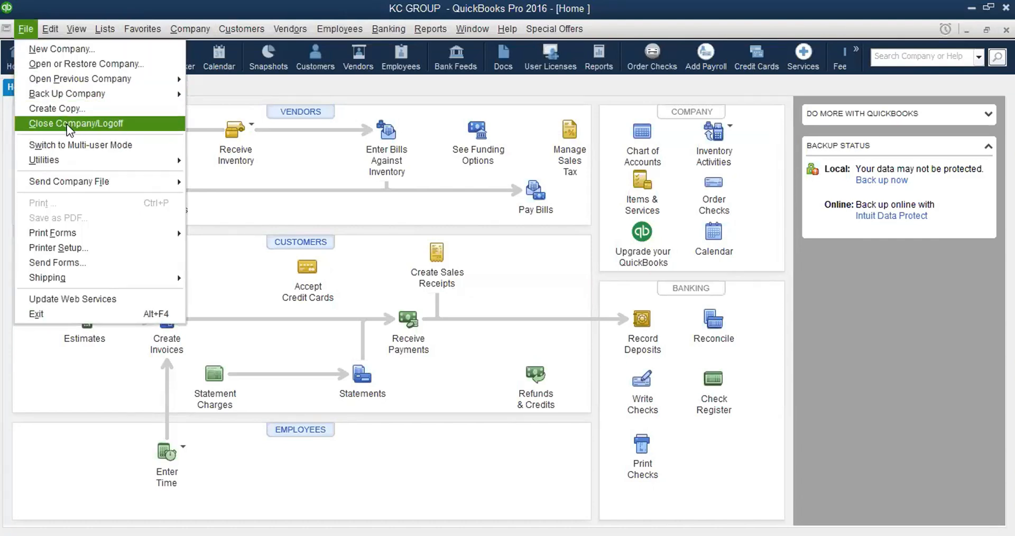
pyautogui.click(66, 123)
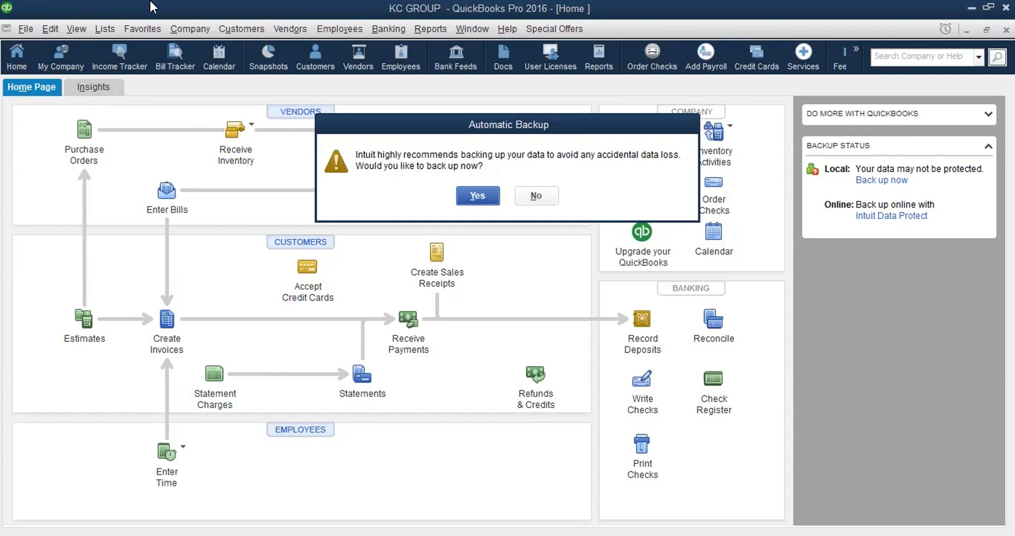
# Step: Answer No to the Automatic Backup prompt
pyautogui.click(536, 196)
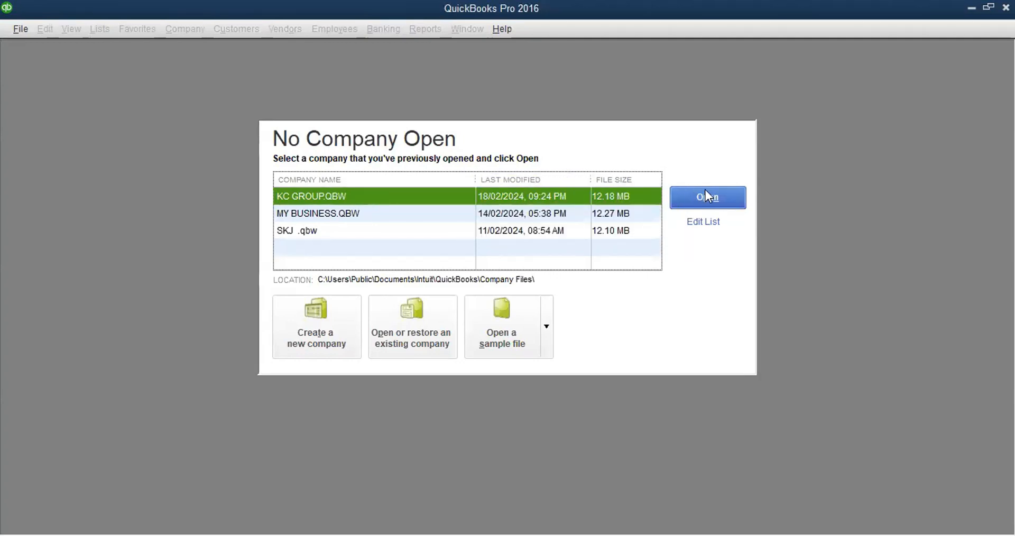
# Step: Open KC GROUP.QBW and log in as Admin with the Admin password
pyautogui.doubleClick(449, 196)
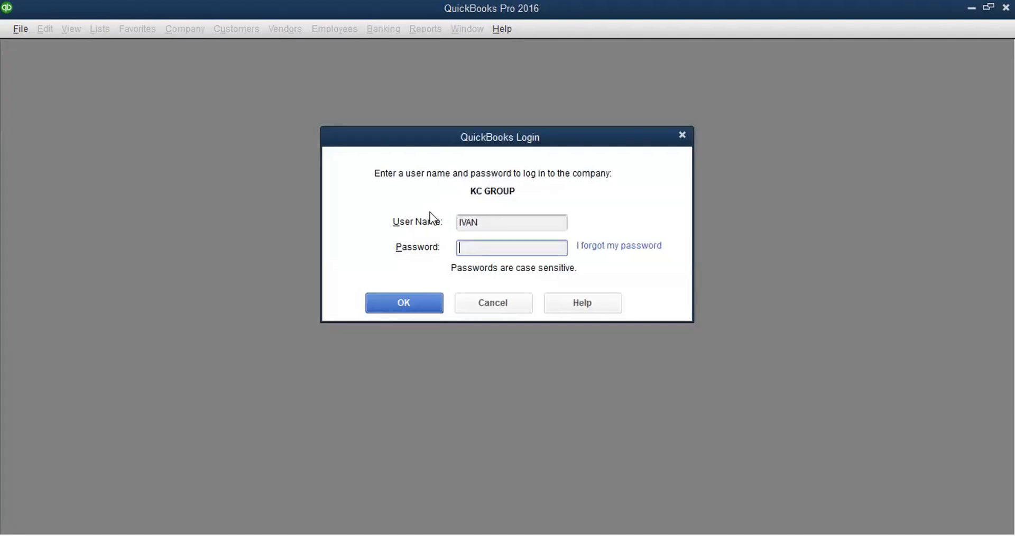
pyautogui.click(486, 222)
pyautogui.press('BackSpace')
pyautogui.press('BackSpace')
pyautogui.press('BackSpace')
pyautogui.press('BackSpace')
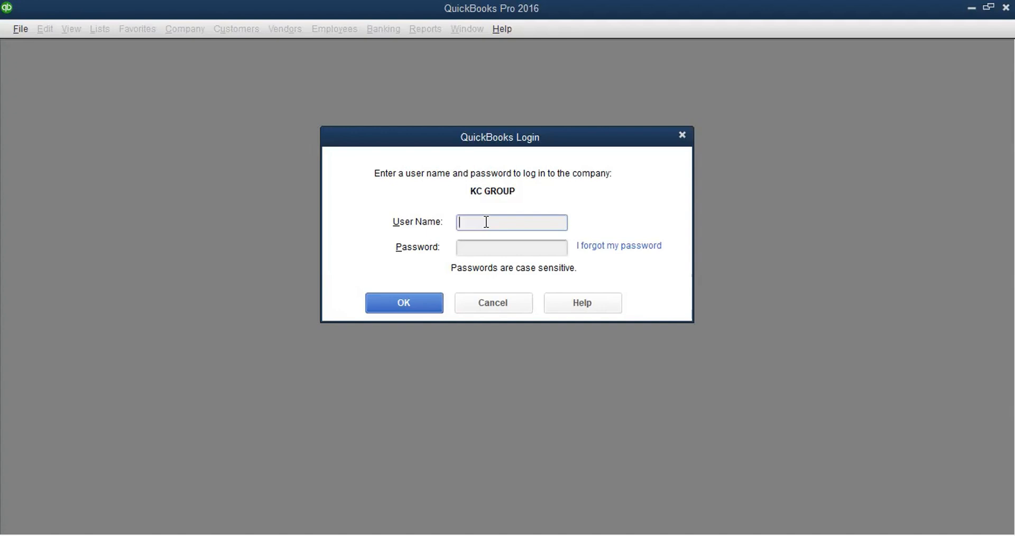
pyautogui.write('Admin')
pyautogui.click(476, 246)
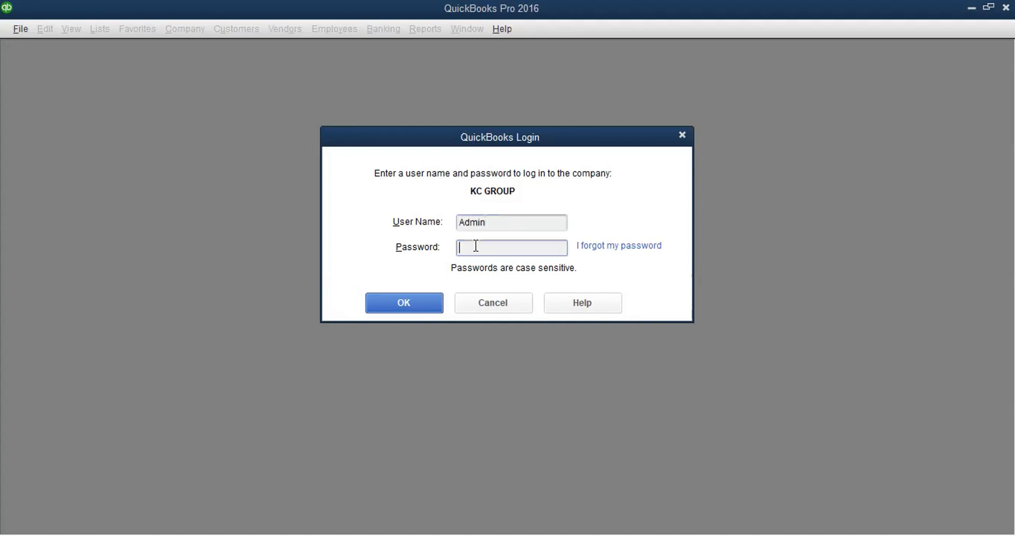
pyautogui.write('•••••')
pyautogui.click(394, 298)
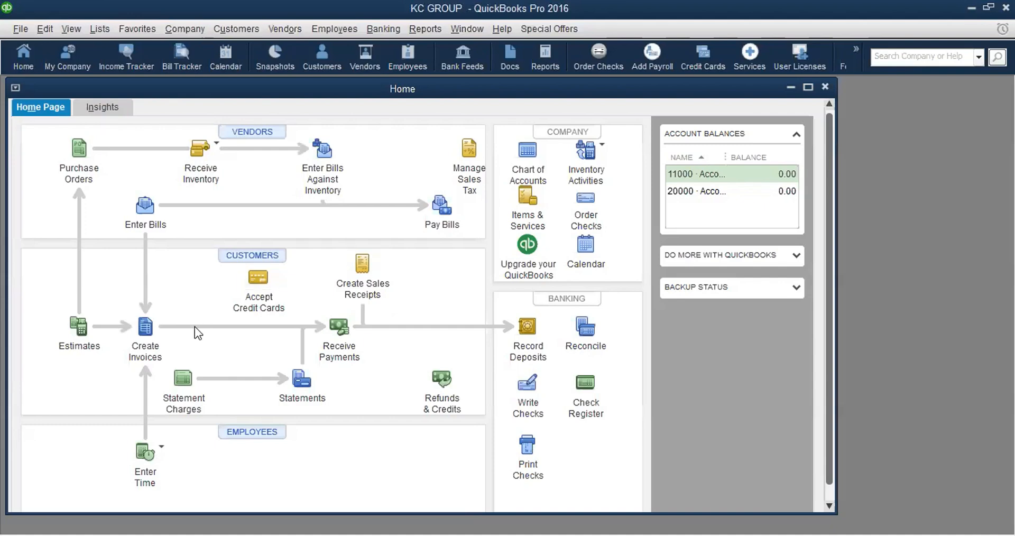
# Step: Open and close the Create Invoices and Enter Bills forms, then maximize the Home window
pyautogui.click(145, 327)
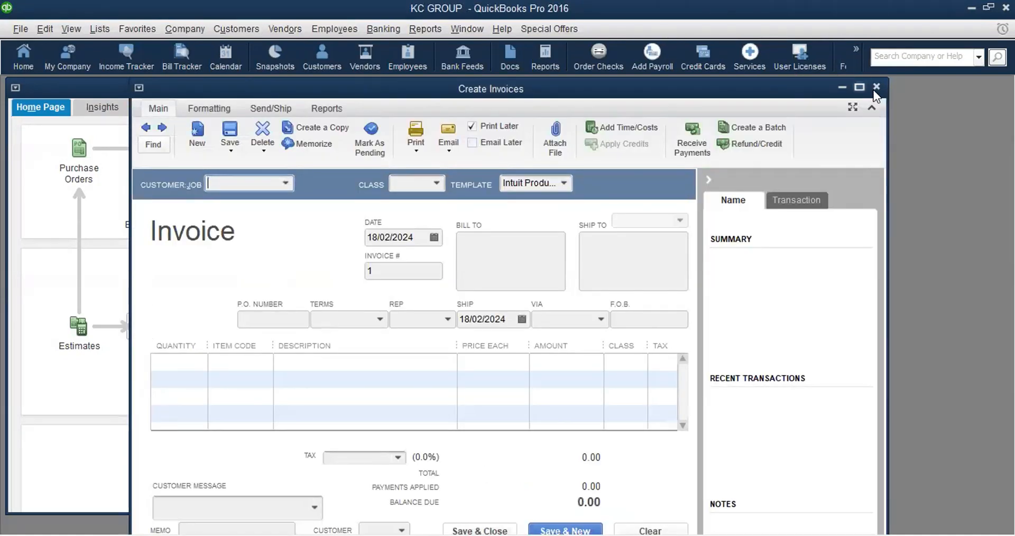
pyautogui.click(877, 89)
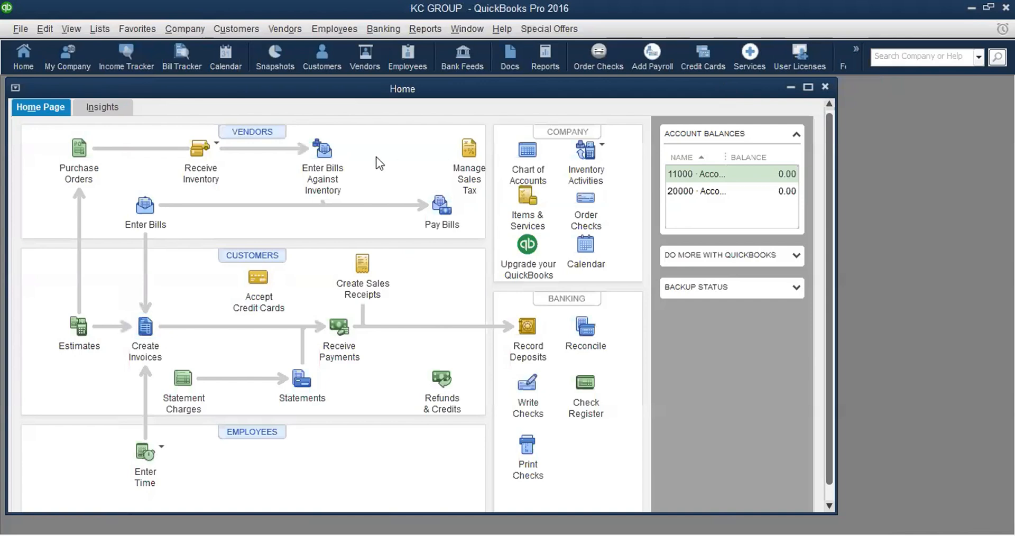
pyautogui.click(134, 219)
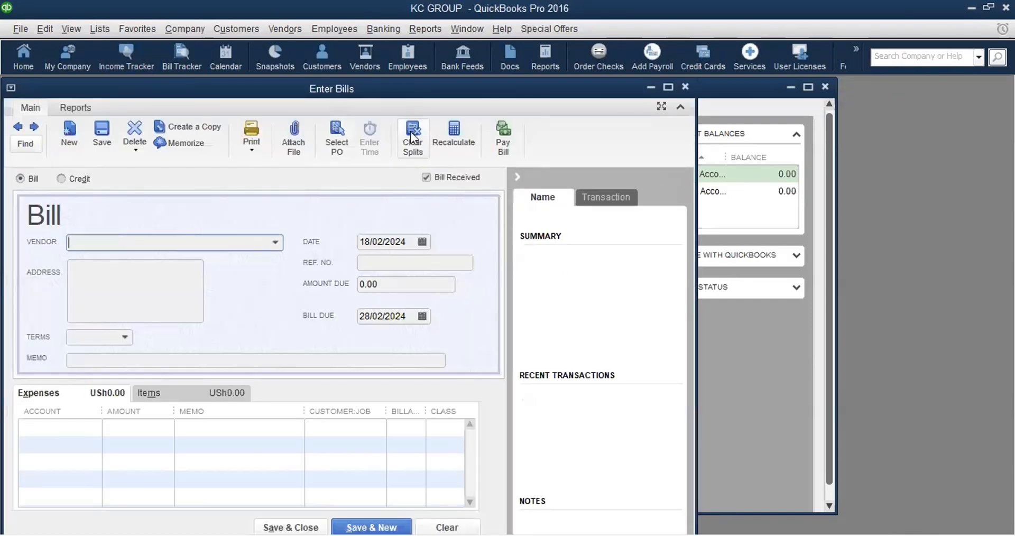
pyautogui.click(685, 87)
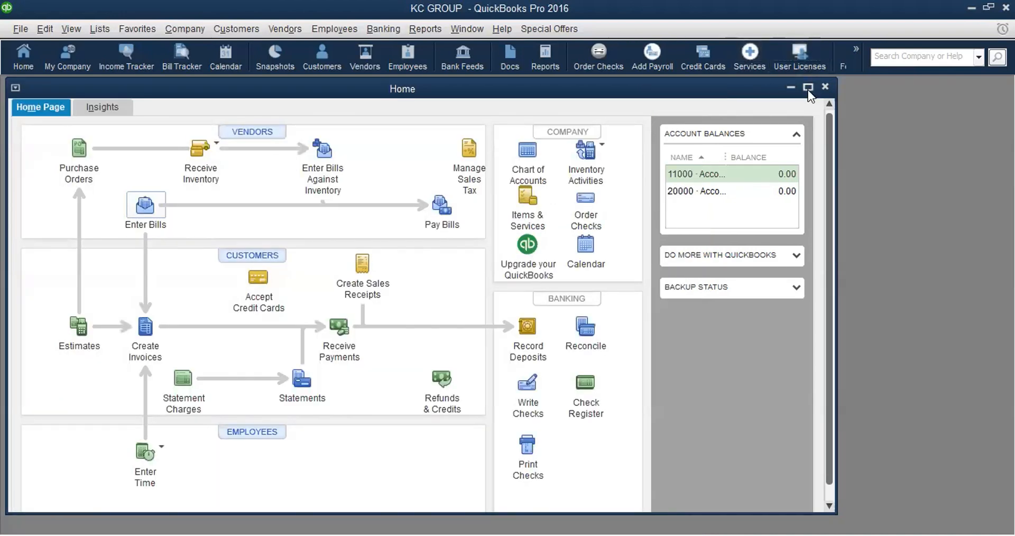
pyautogui.click(808, 88)
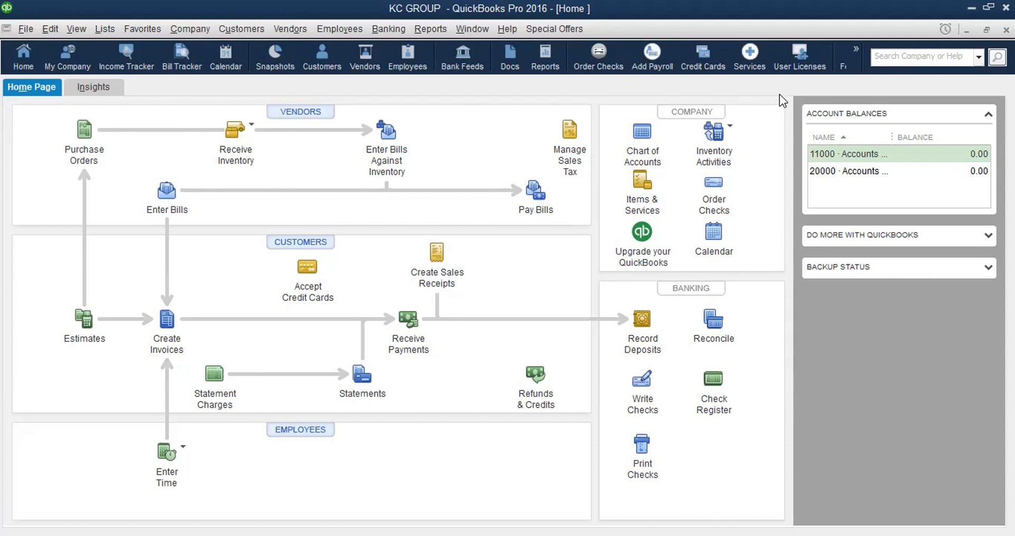
# Step: Open the KC GROUP chart of accounts from the Home page's Company section
pyautogui.click(641, 154)
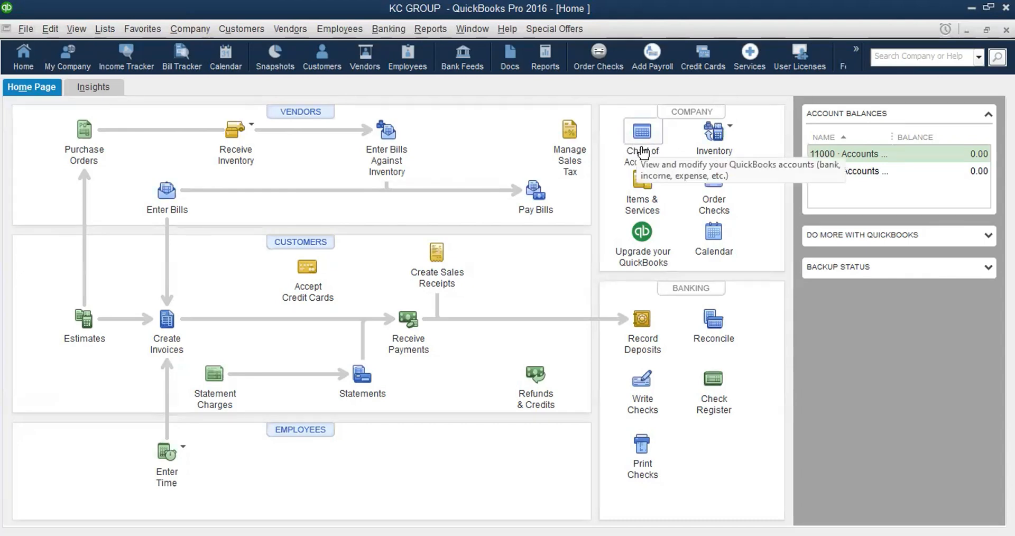